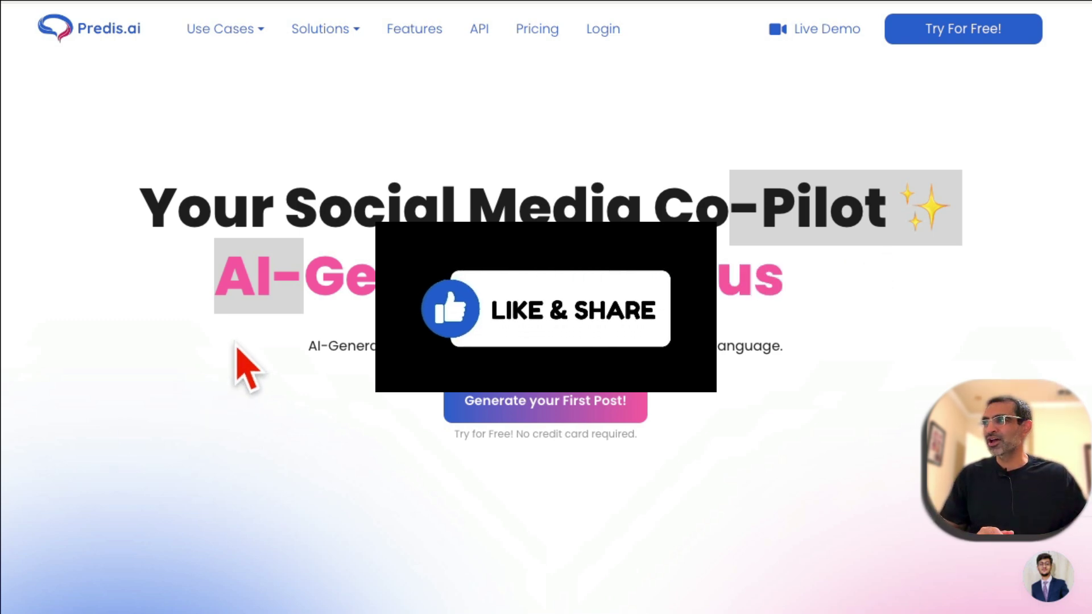
# Highlight 'Social Media' in the homepage headline, browse the use cases list, and scroll back up
pyautogui.moveTo(249, 208); pyautogui.dragTo(725, 245)
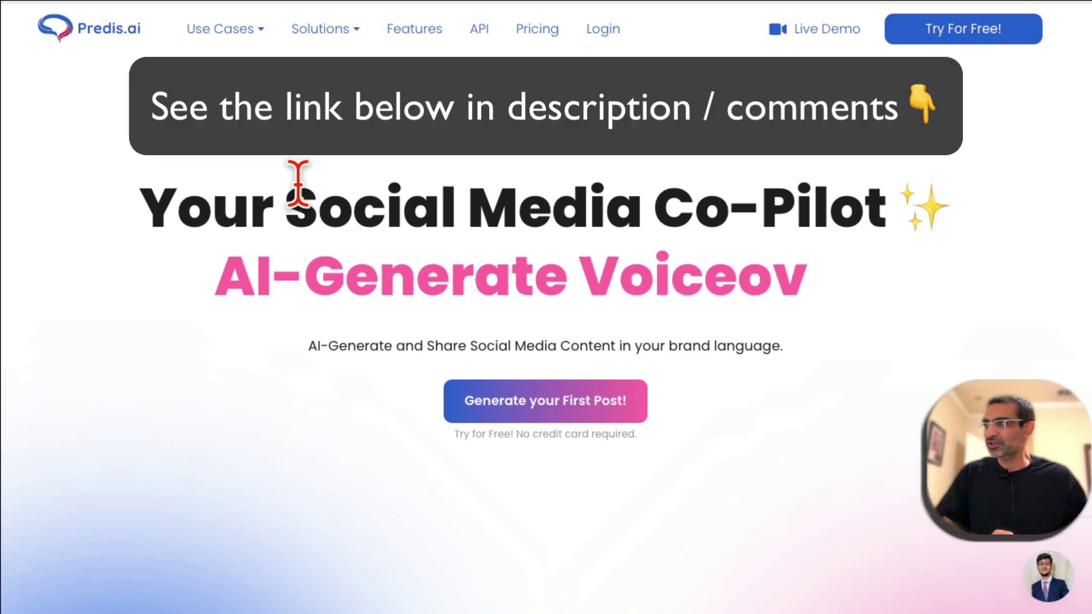
pyautogui.moveTo(214, 207); pyautogui.dragTo(776, 216)
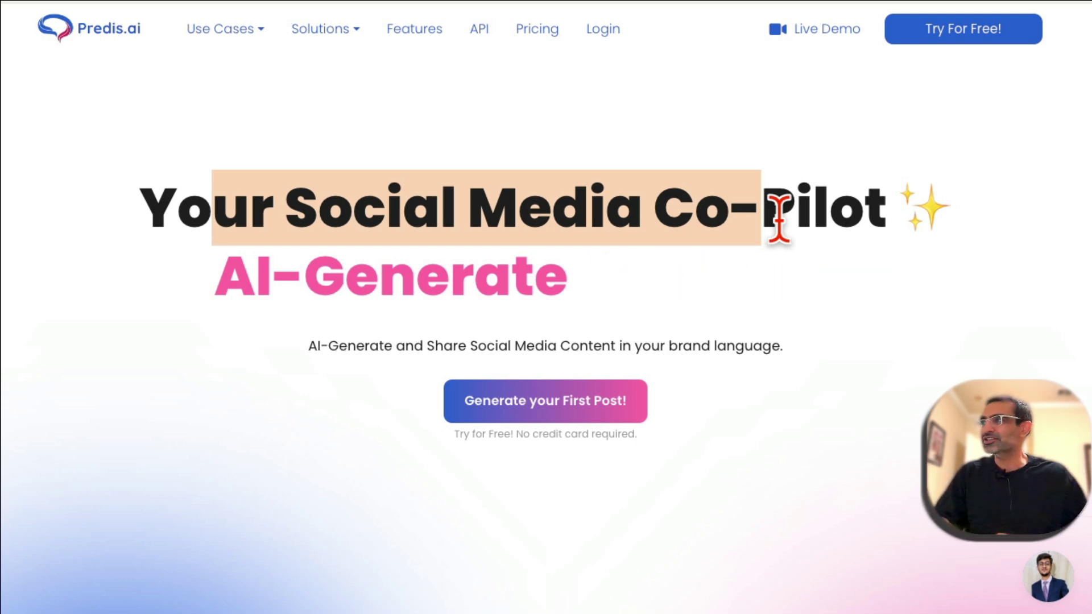
pyautogui.click(230, 26)
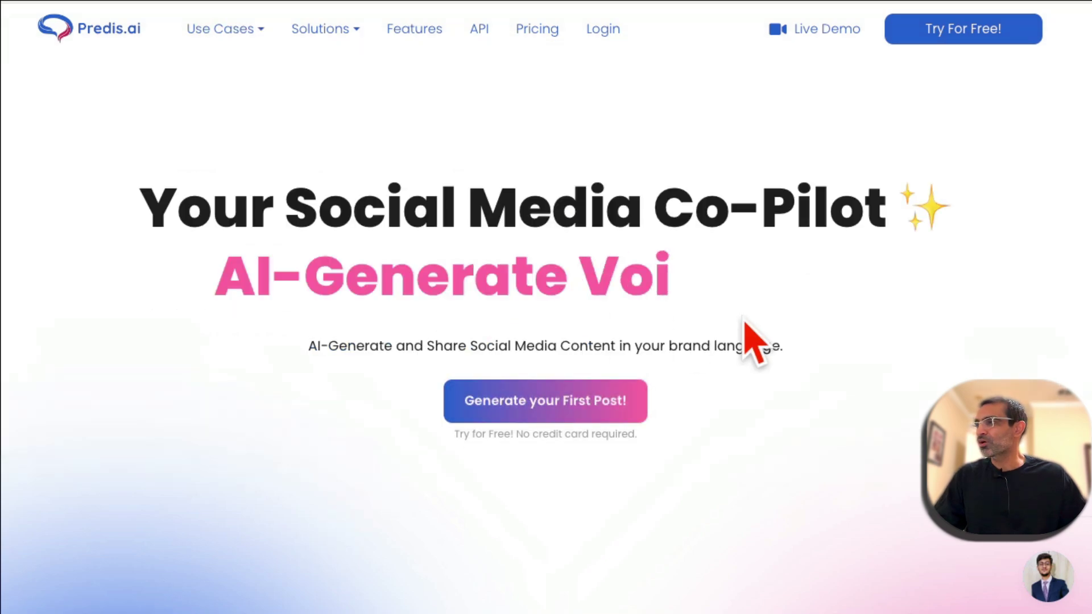
pyautogui.scroll(-15, 762, 342)
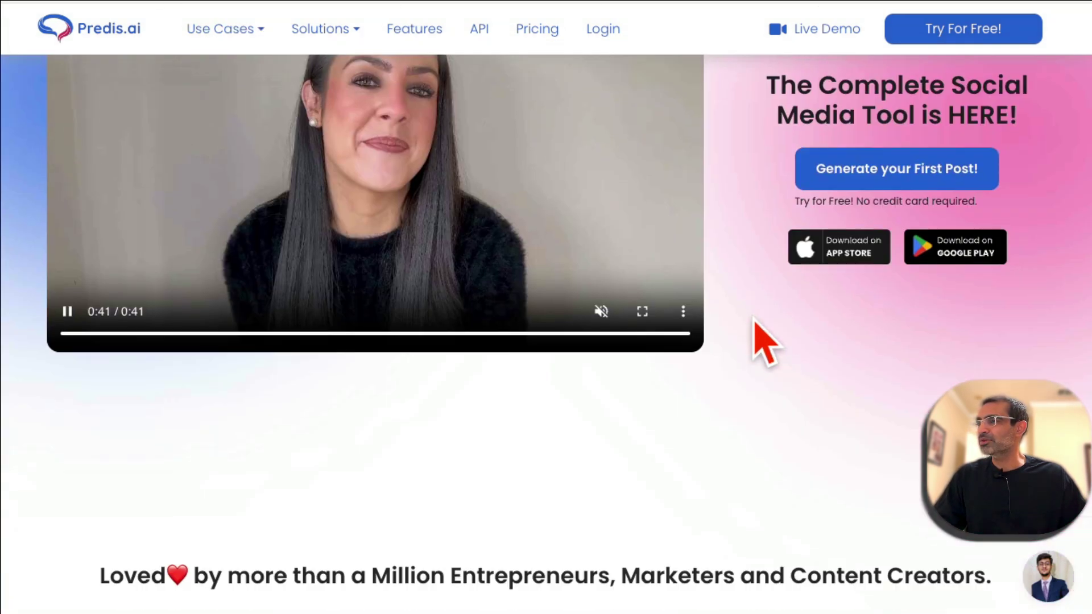
pyautogui.scroll(15, 762, 343)
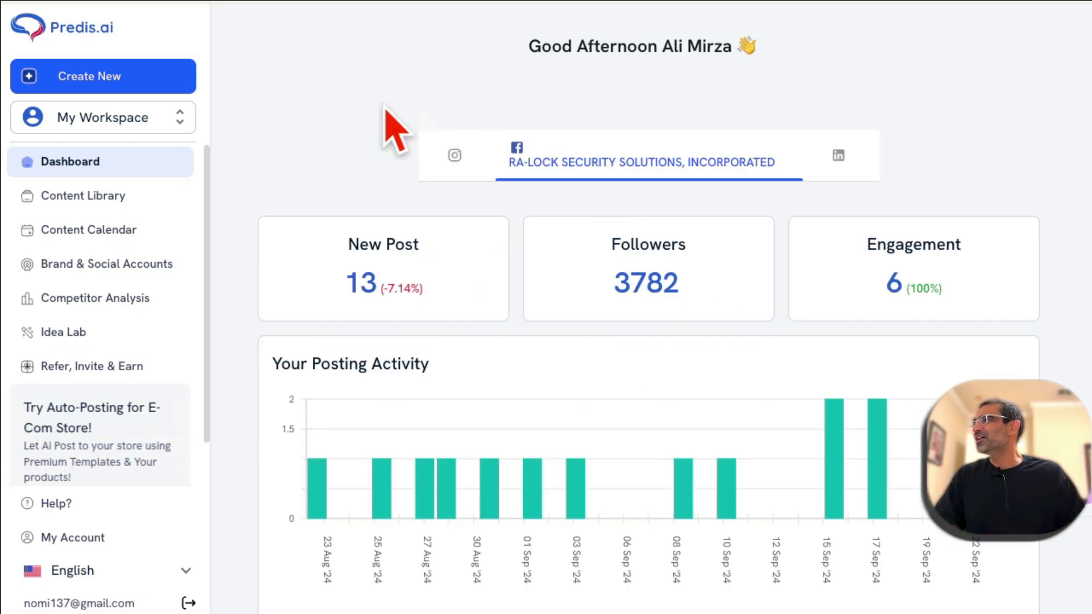
pyautogui.scroll(-1, 153, 408)
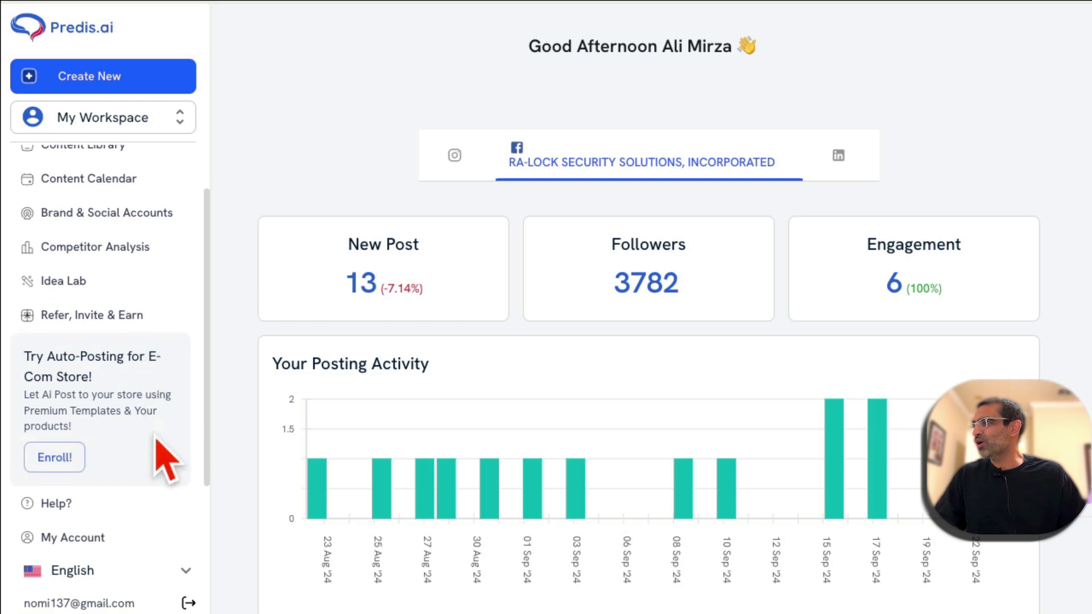
pyautogui.click(102, 218)
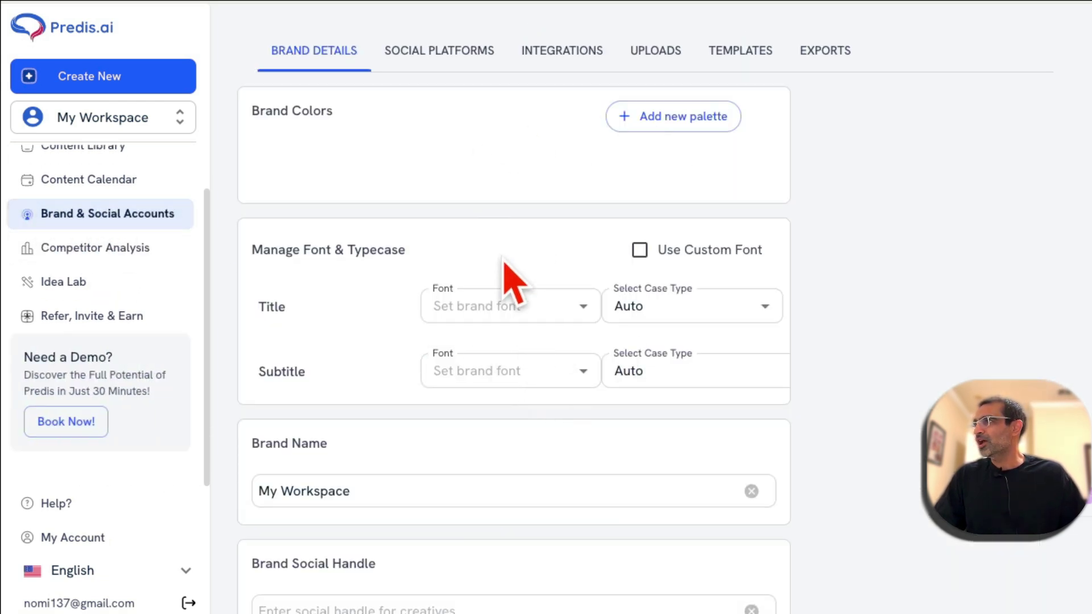
pyautogui.click(435, 53)
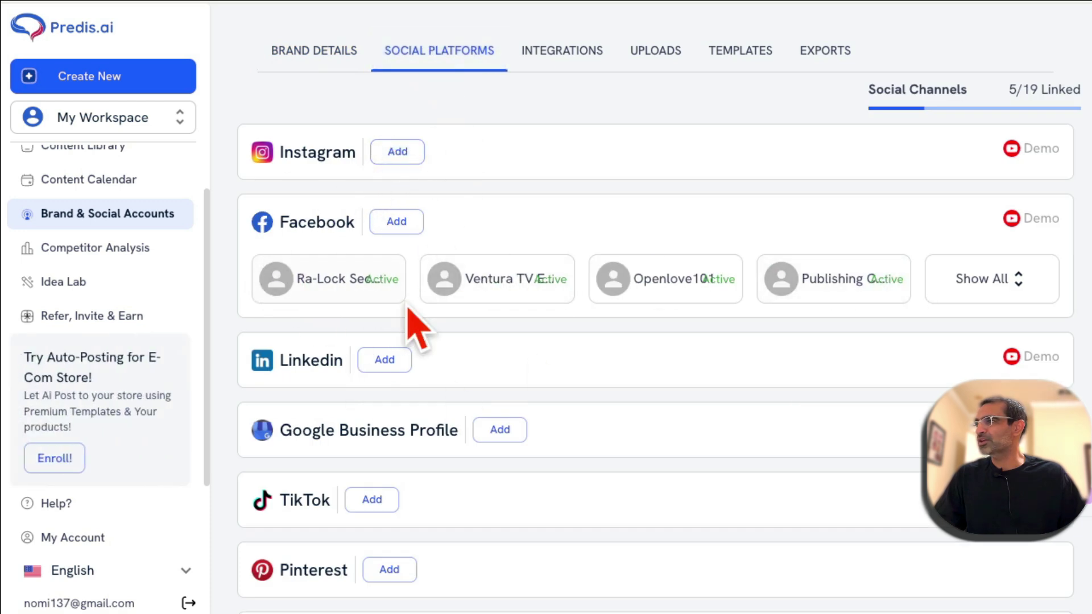
pyautogui.scroll(-2, 409, 310)
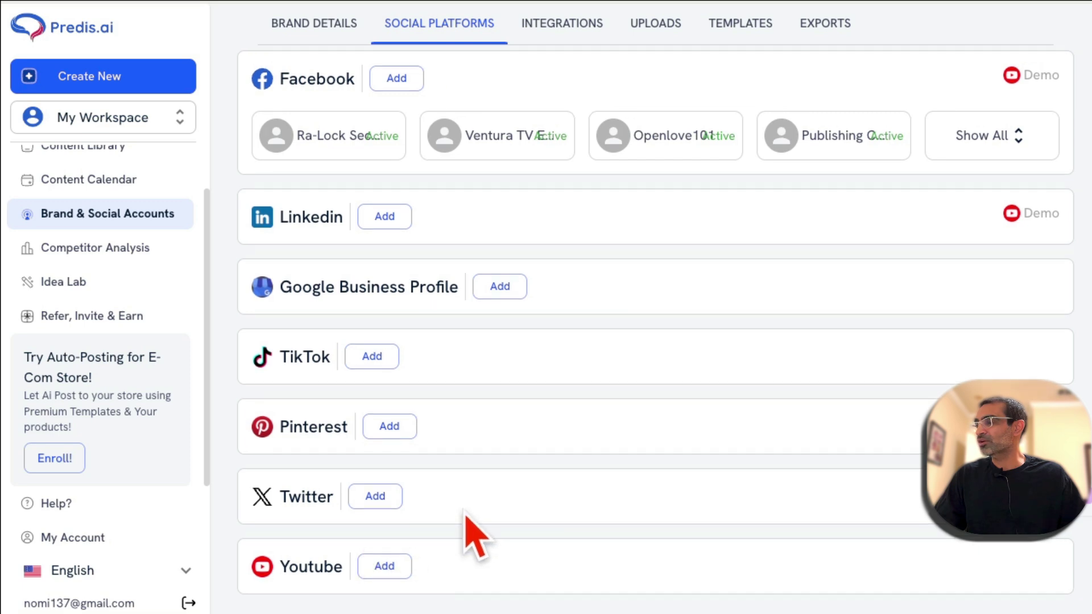
pyautogui.scroll(2, 471, 531)
pyautogui.scroll(-2, 562, 497)
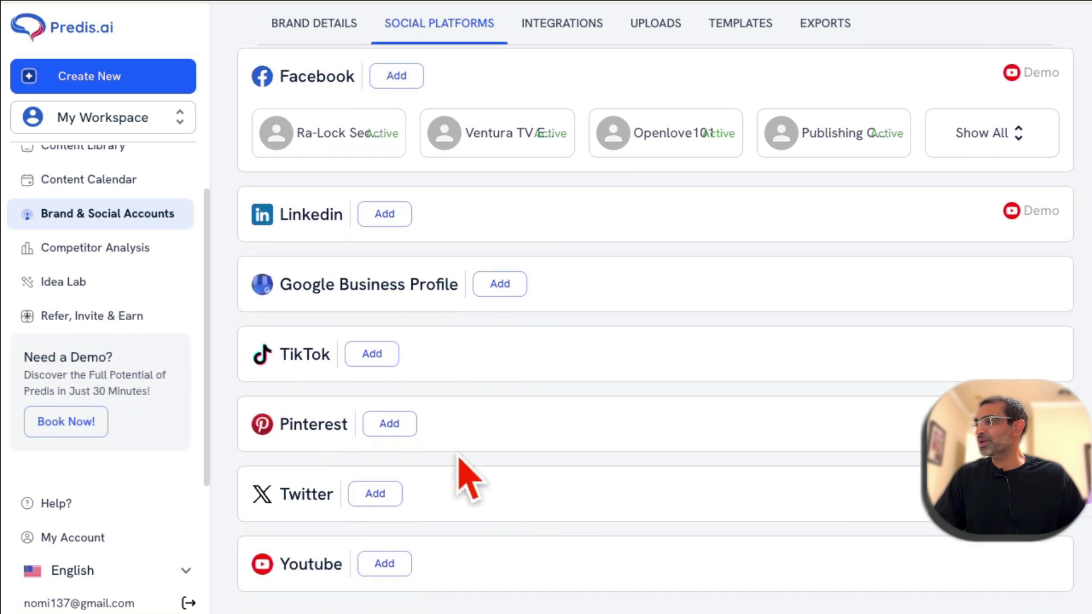
pyautogui.scroll(3, 477, 524)
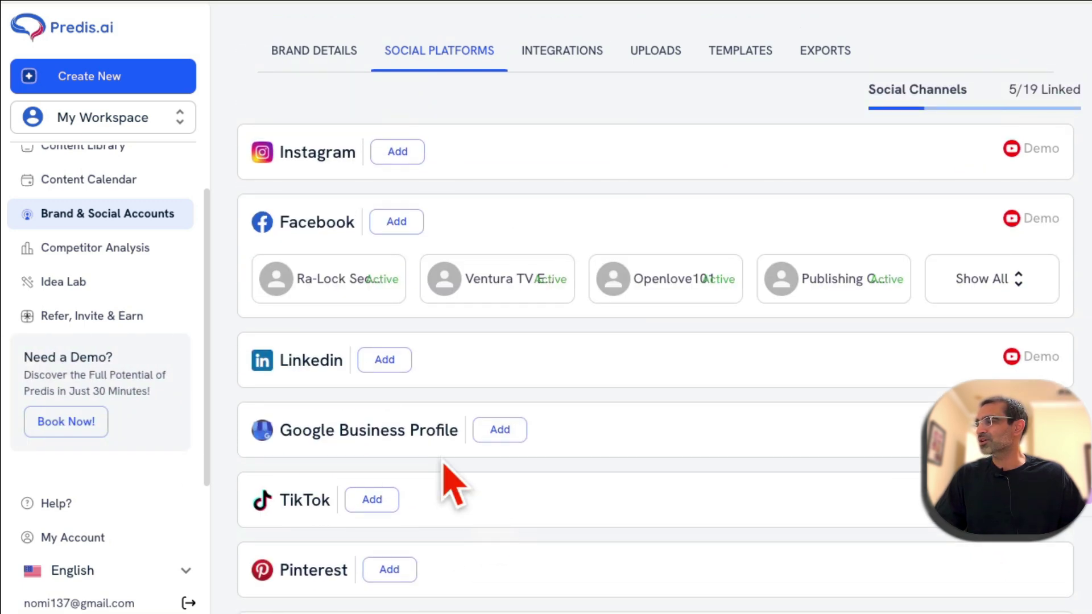
pyautogui.scroll(1, 144, 364)
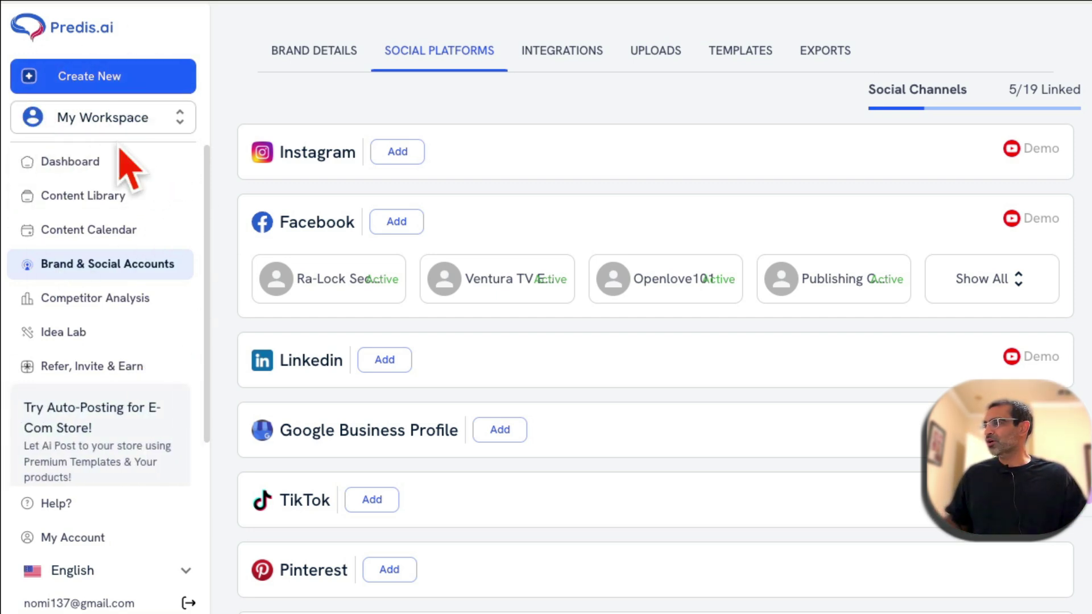
pyautogui.click(93, 163)
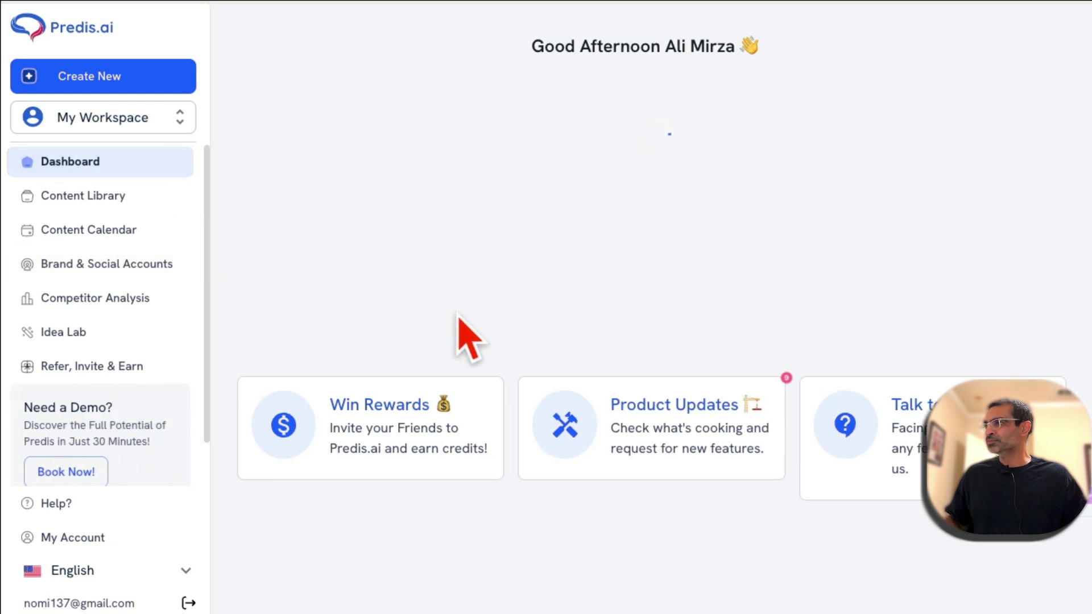
# Choose Create New and pick the Blog to Post card under 'What do you want to make?'
pyautogui.click(97, 82)
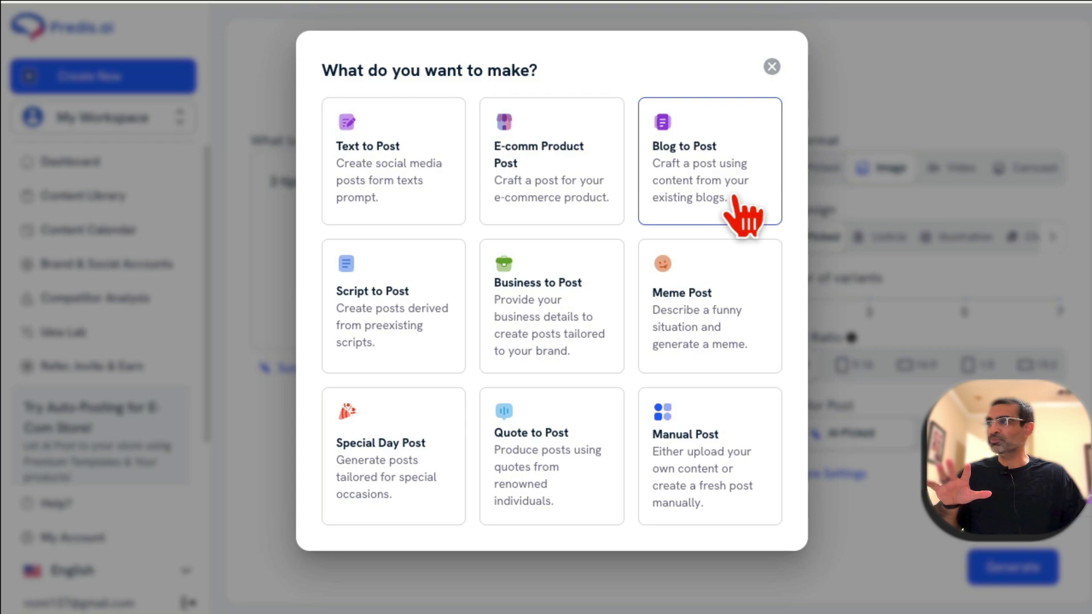
pyautogui.click(742, 218)
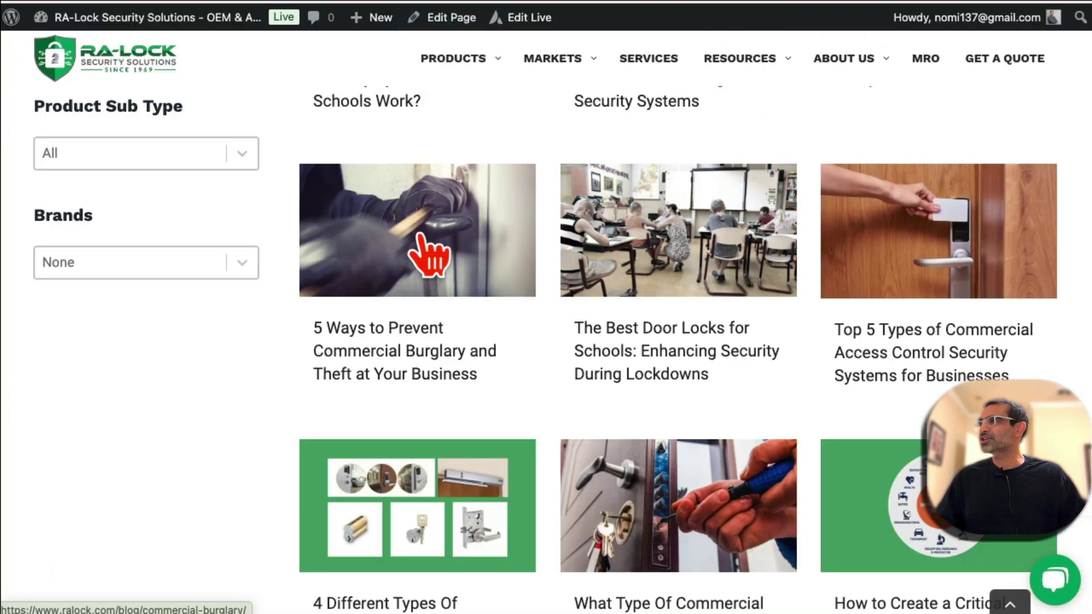
# Open the 'Top 5 Types of Commercial Access Control Security Systems' article on the RA-Lock blog
pyautogui.scroll(7, 429, 259)
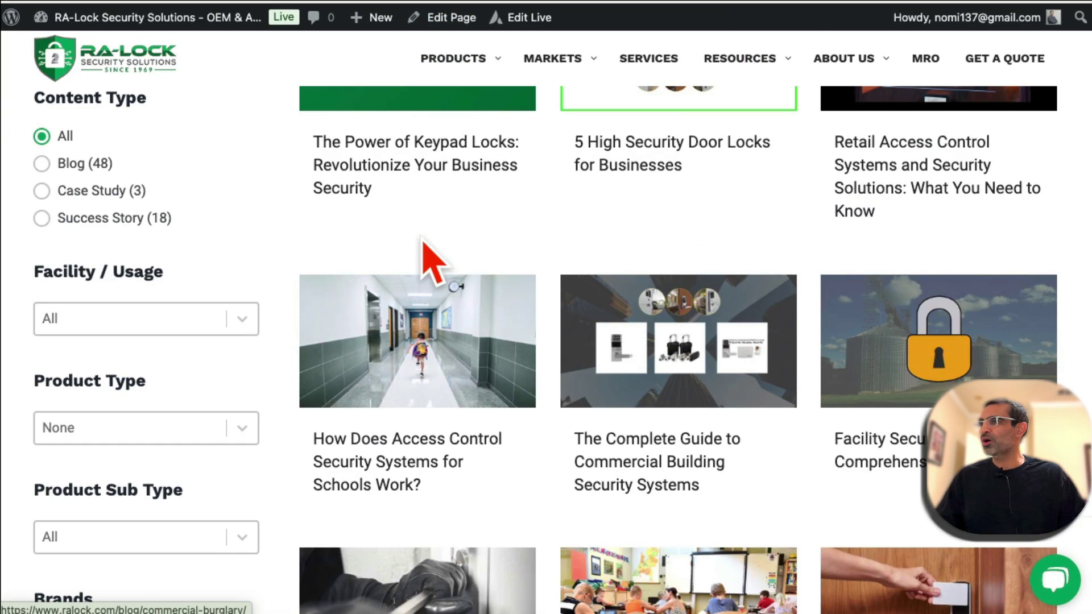
pyautogui.scroll(-6, 433, 259)
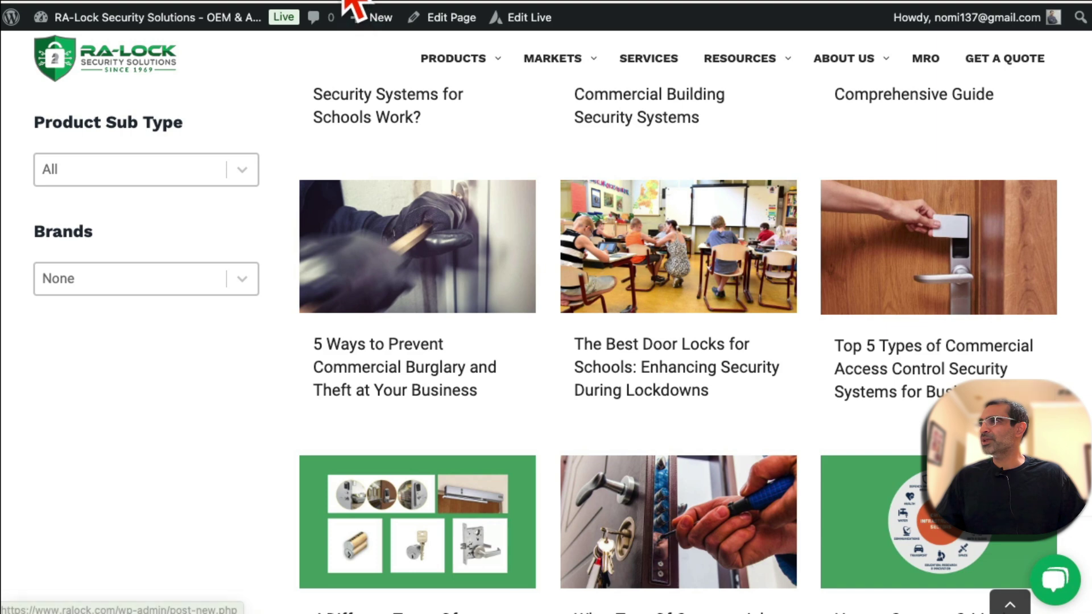
pyautogui.click(864, 392)
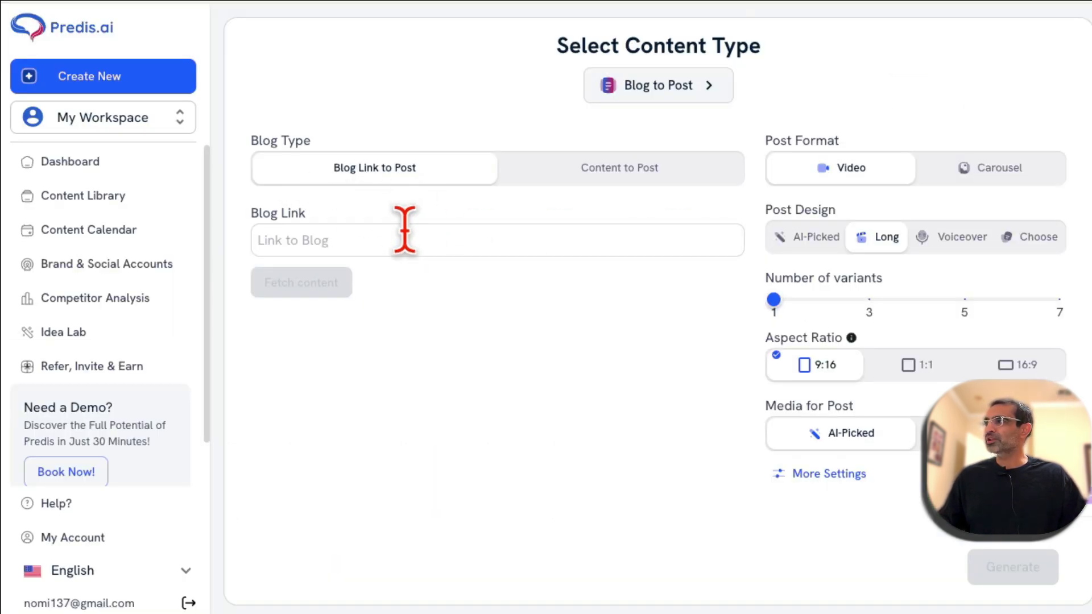
# Paste the access control article's URL into Blog Link, keeping Blog Link as the blog type
pyautogui.click(404, 229)
pyautogui.write('https://www.ralock.com/blog/commercial-access-control/')
pyautogui.click(630, 178)
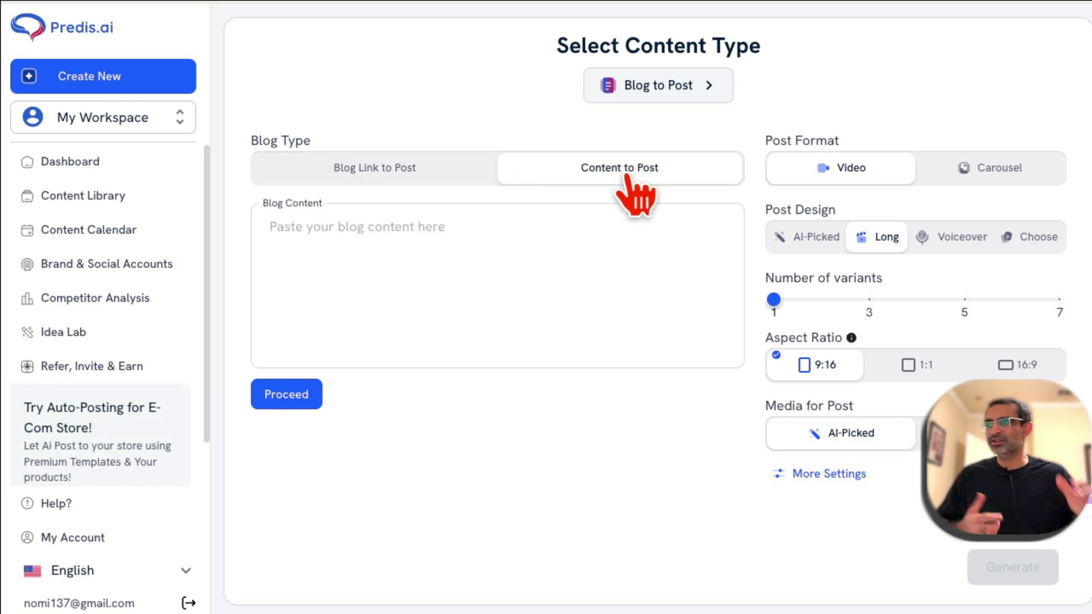
pyautogui.click(432, 172)
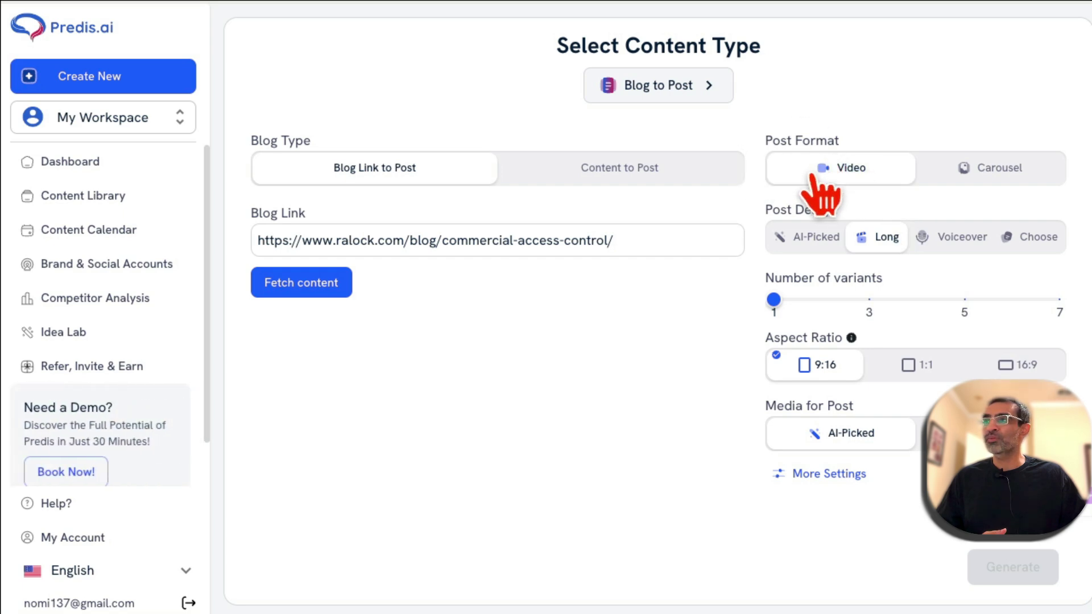
# Set the post format to Carousel with the number of variants at 1
pyautogui.click(992, 171)
pyautogui.click(872, 173)
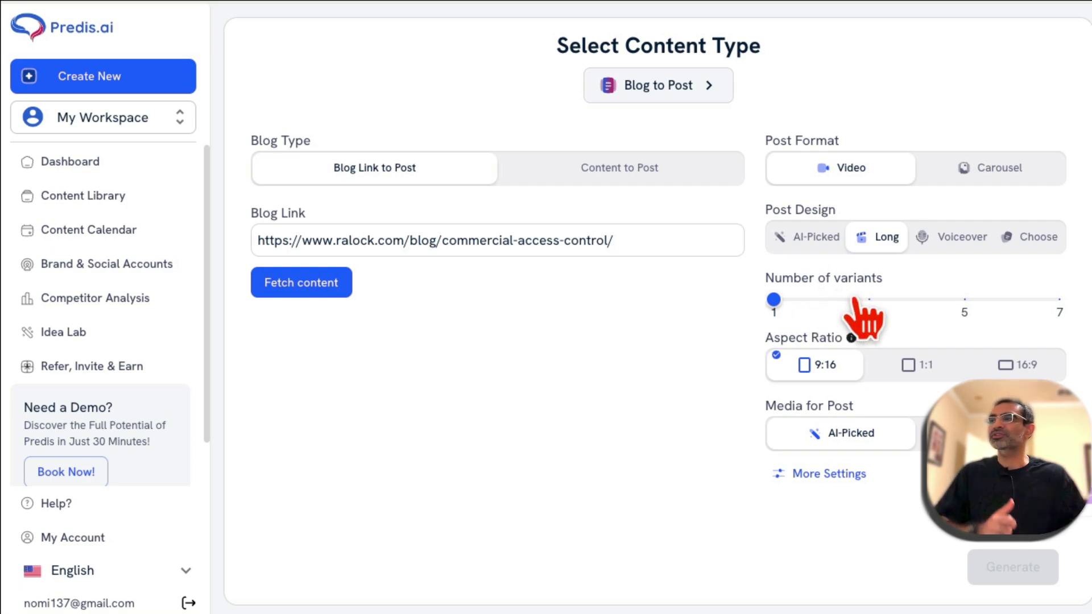
pyautogui.moveTo(774, 299); pyautogui.dragTo(822, 300)
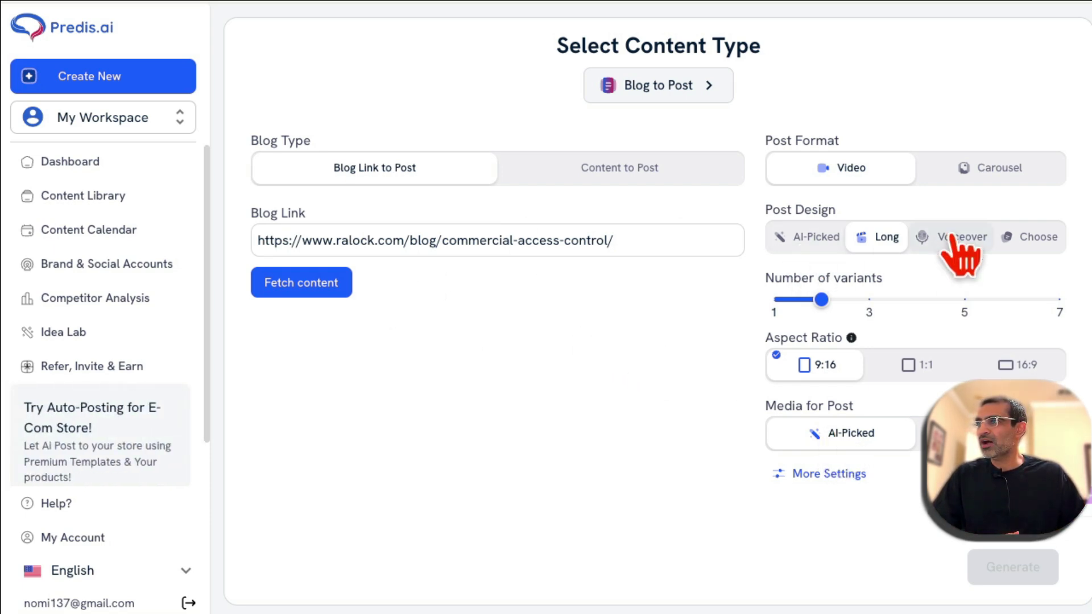
pyautogui.click(984, 176)
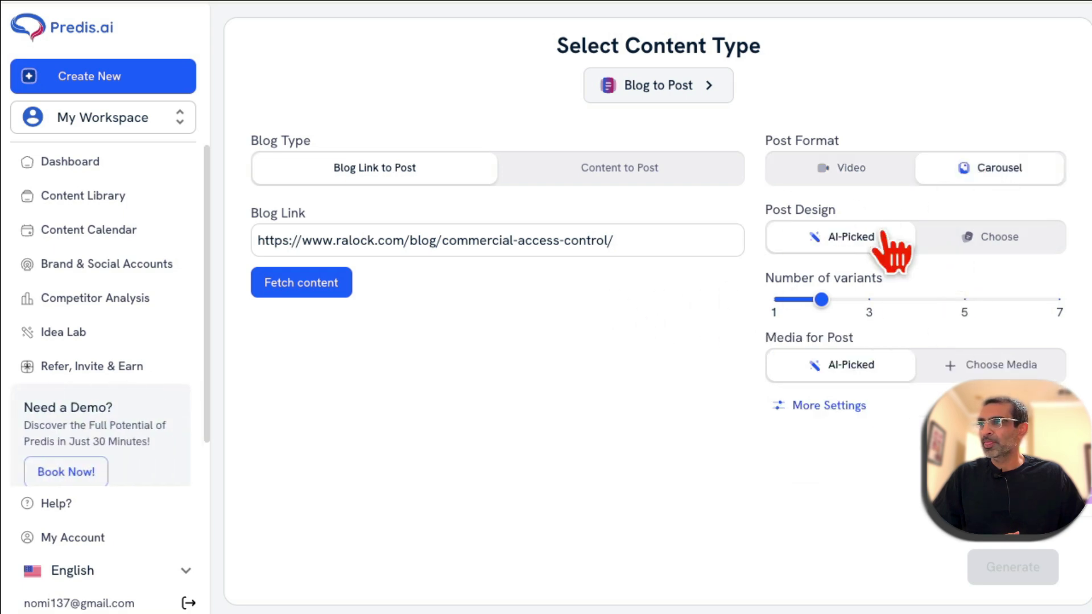
pyautogui.moveTo(822, 303)
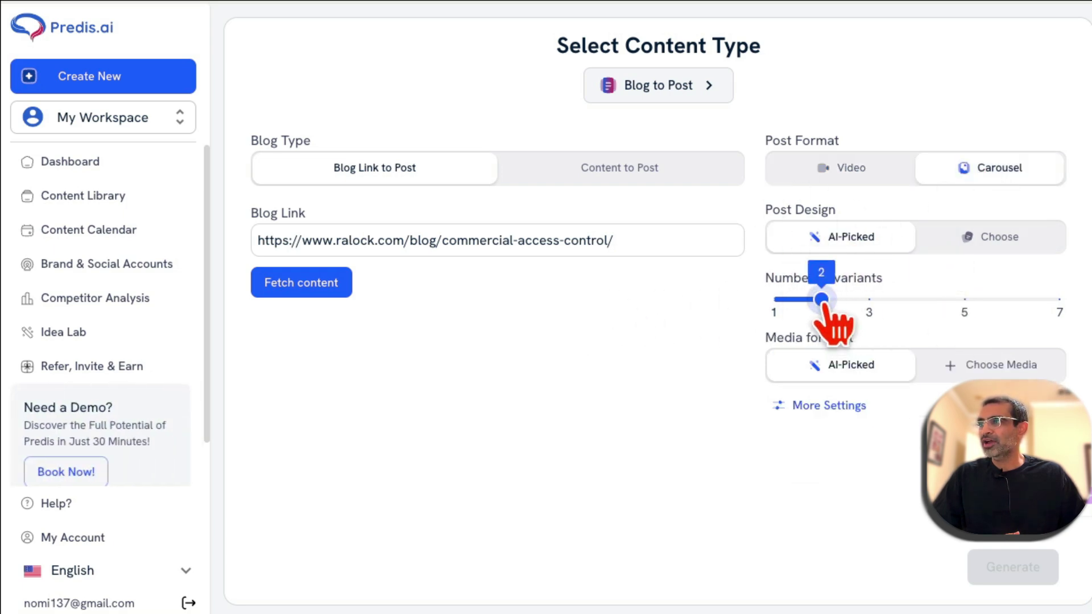
pyautogui.moveTo(823, 303); pyautogui.dragTo(772, 307)
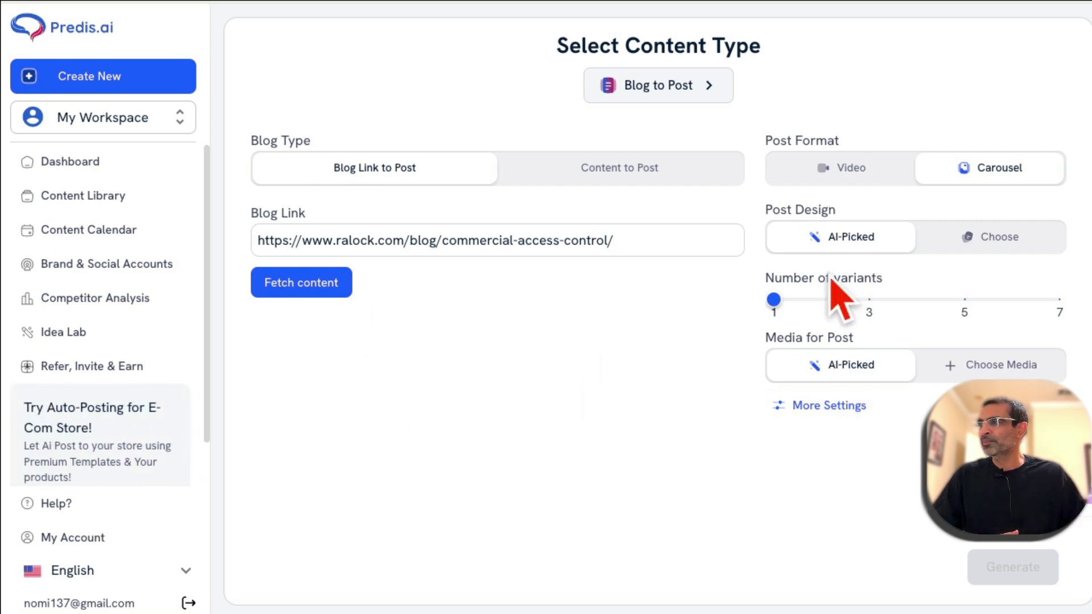
# Fetch the blog content, review the four-slide script with its RA-Lock call to action, and confirm it
pyautogui.click(336, 290)
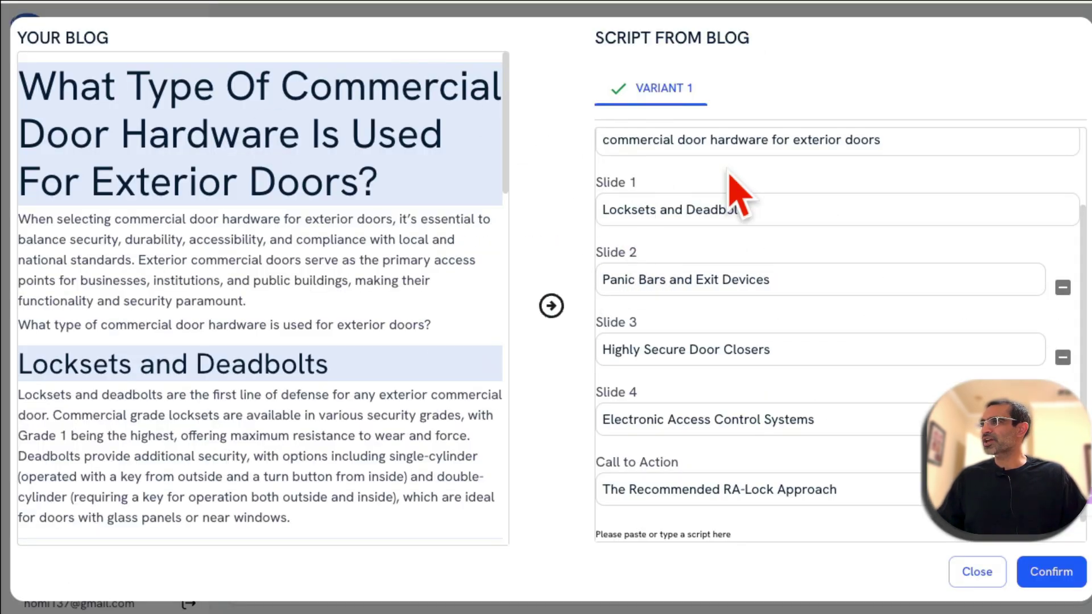
pyautogui.scroll(-15, 415, 378)
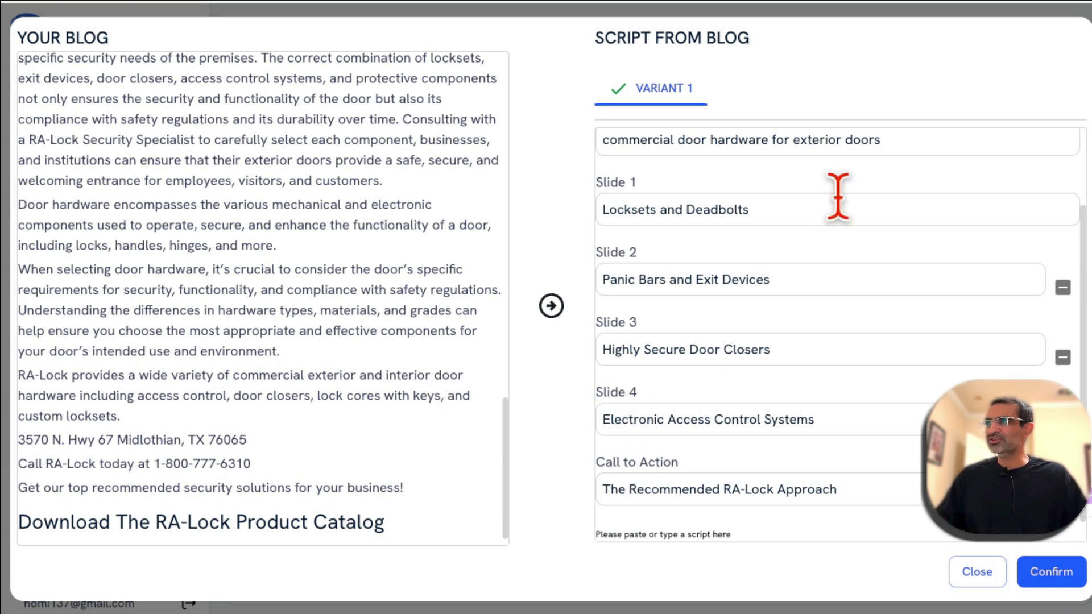
pyautogui.scroll(1, 829, 418)
pyautogui.scroll(-1, 828, 418)
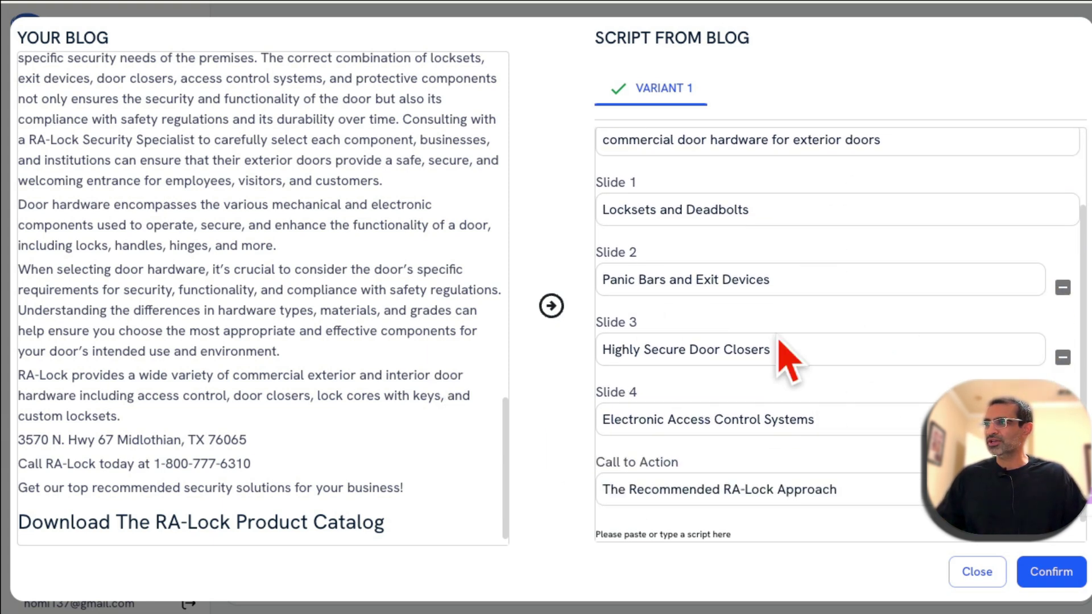
pyautogui.click(842, 418)
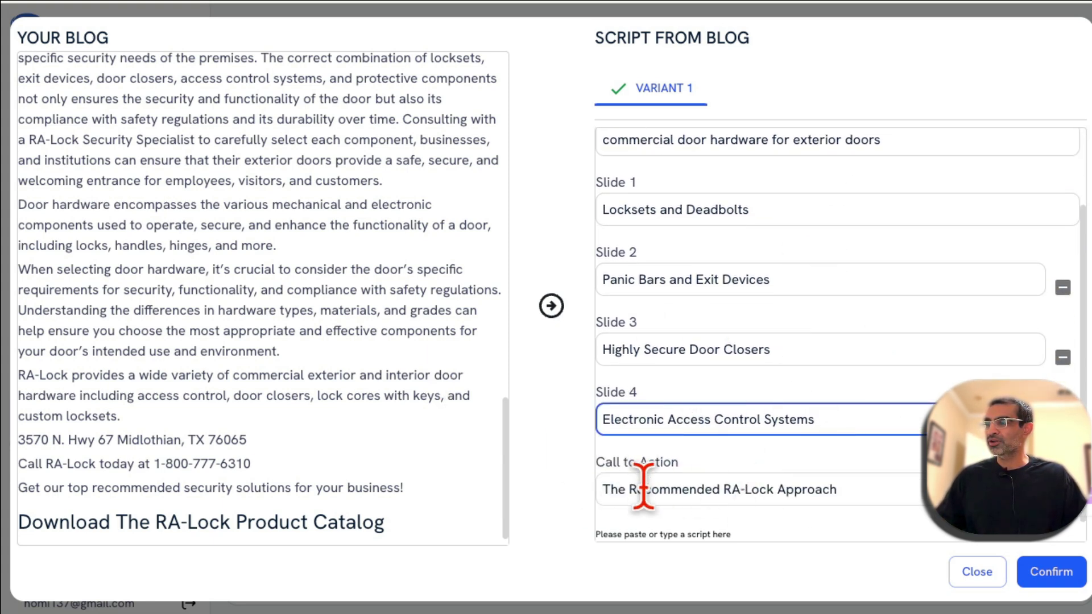
pyautogui.click(1035, 576)
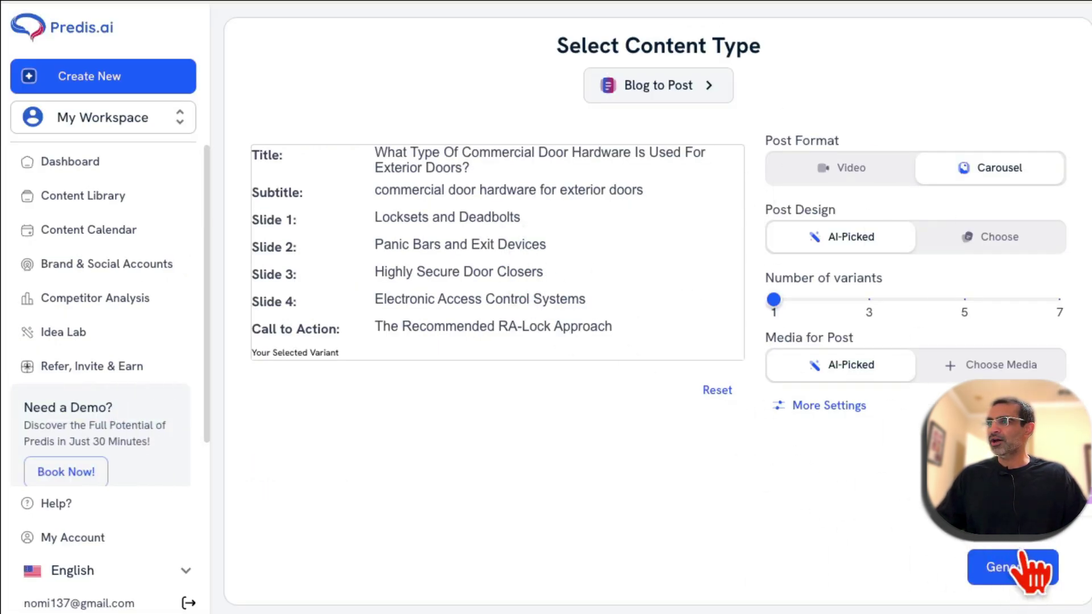
# Generate the commercial door hardware carousel post
pyautogui.click(1010, 574)
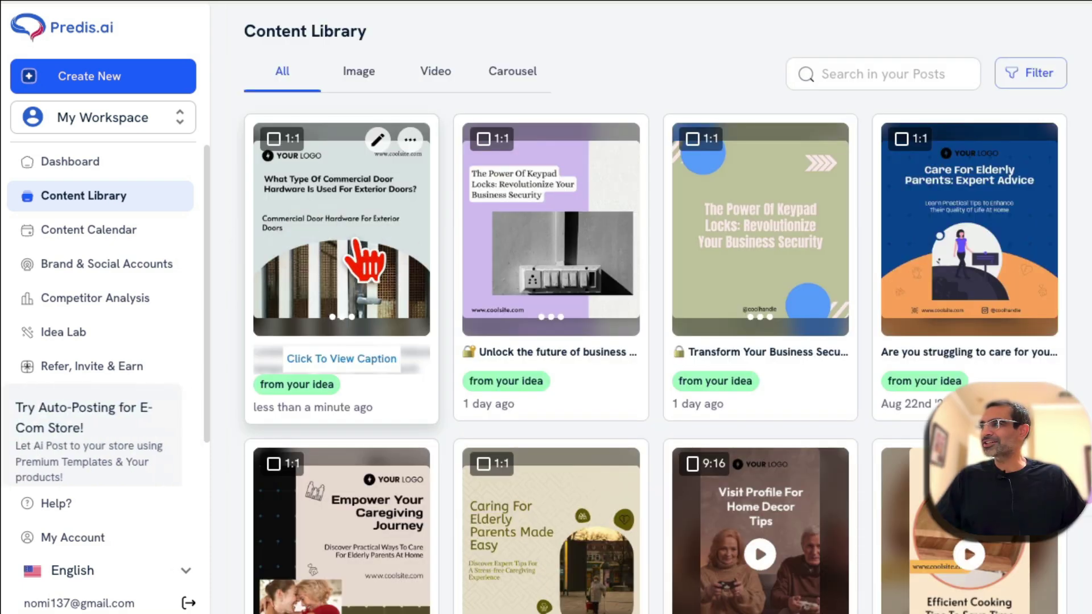
# Preview the new carousel and page through every slide to the final call-to-action slide
pyautogui.click(321, 220)
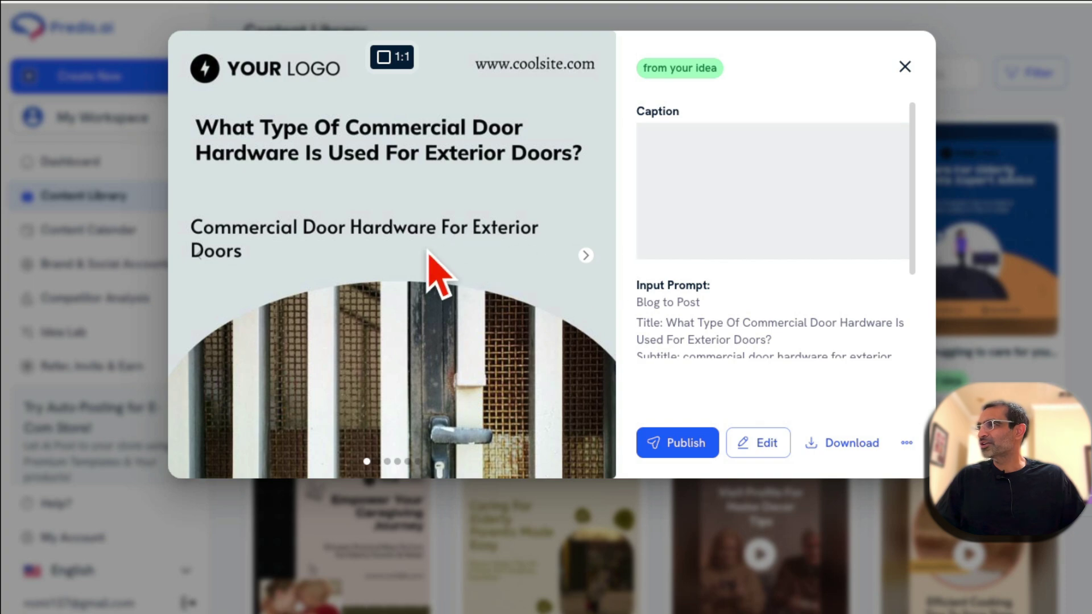
pyautogui.click(586, 254)
pyautogui.click(586, 254)
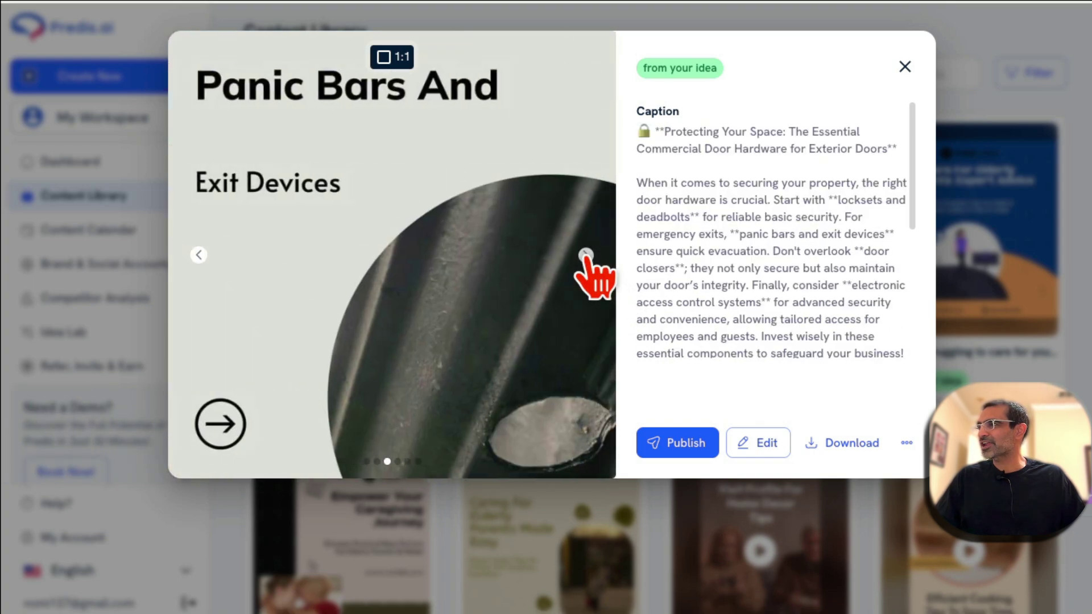
pyautogui.click(586, 254)
pyautogui.click(586, 255)
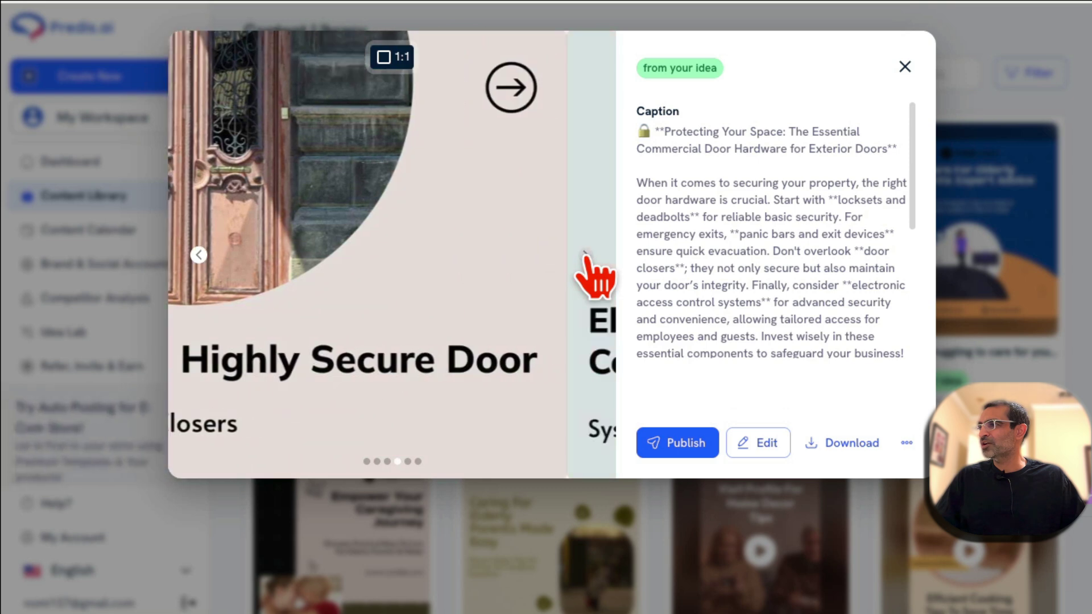
pyautogui.click(586, 254)
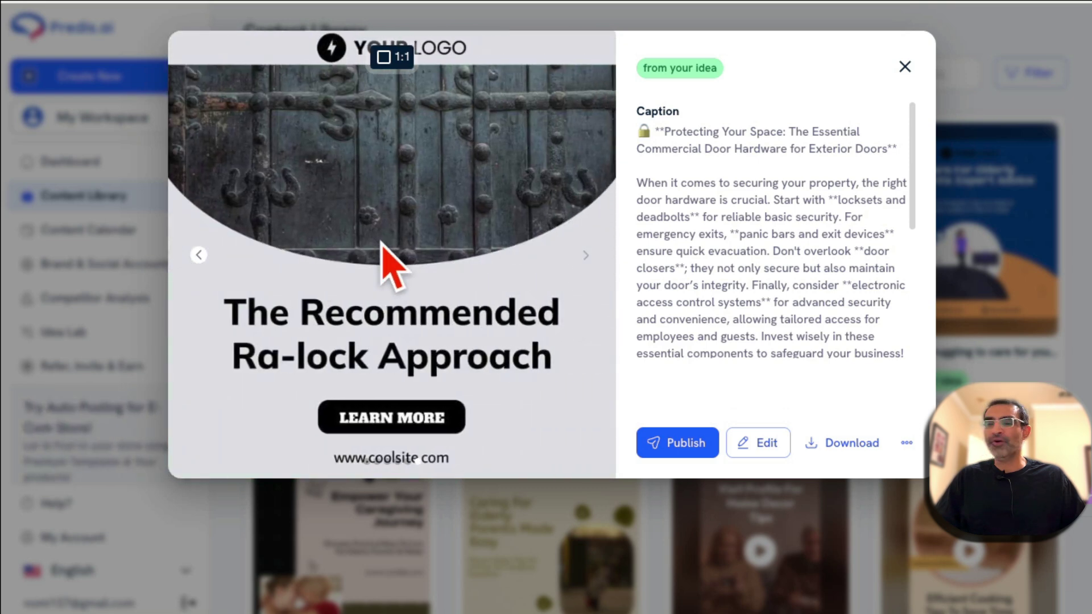
# Select and scroll through the caption text, then open the post in the editor
pyautogui.moveTo(751, 200); pyautogui.dragTo(795, 376)
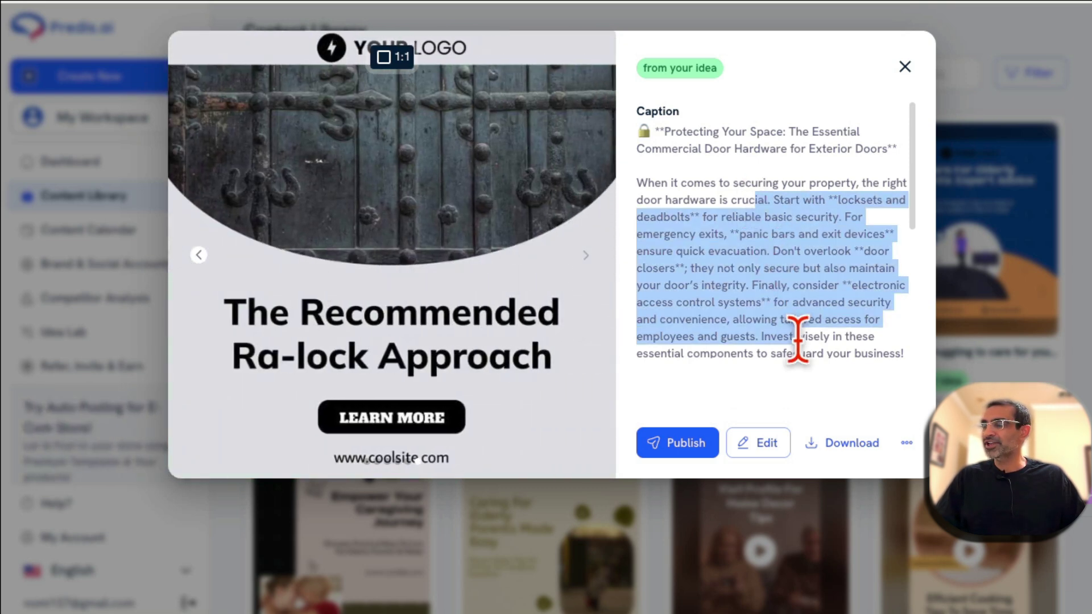
pyautogui.scroll(-5, 793, 364)
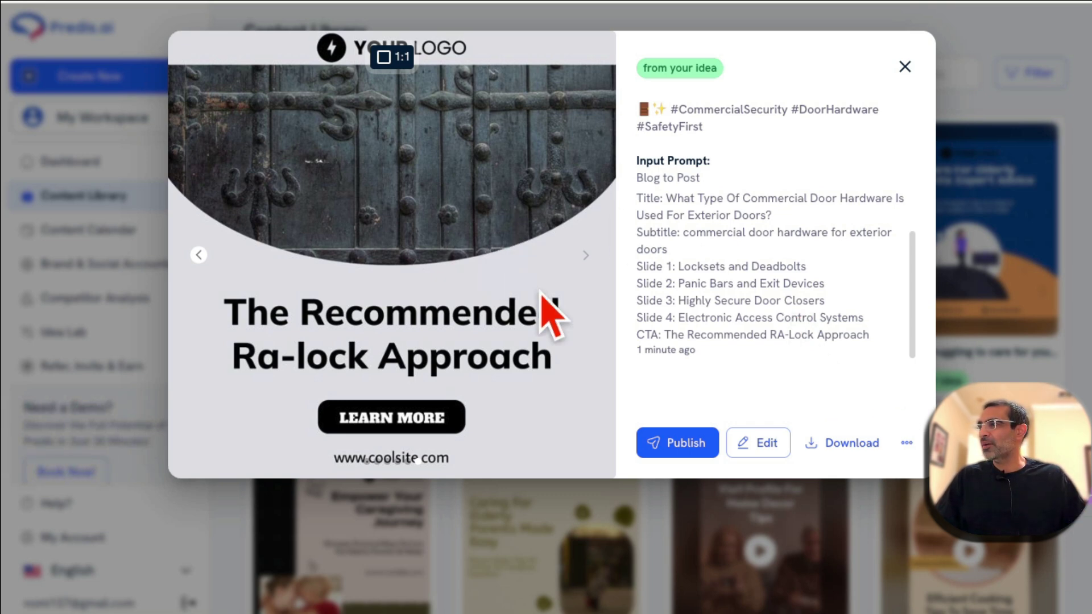
pyautogui.scroll(5, 734, 285)
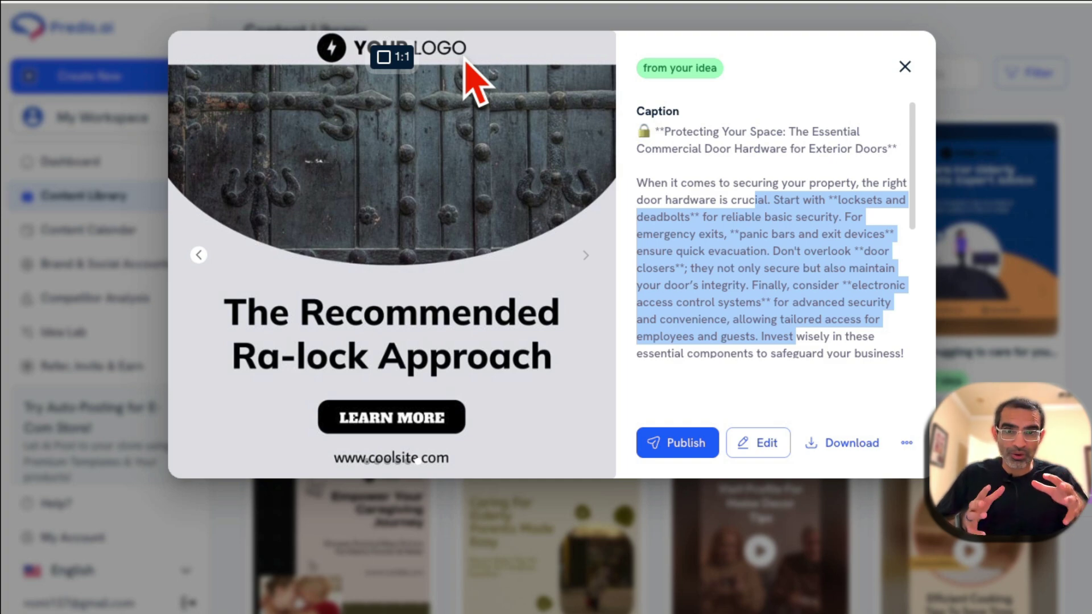
pyautogui.click(771, 453)
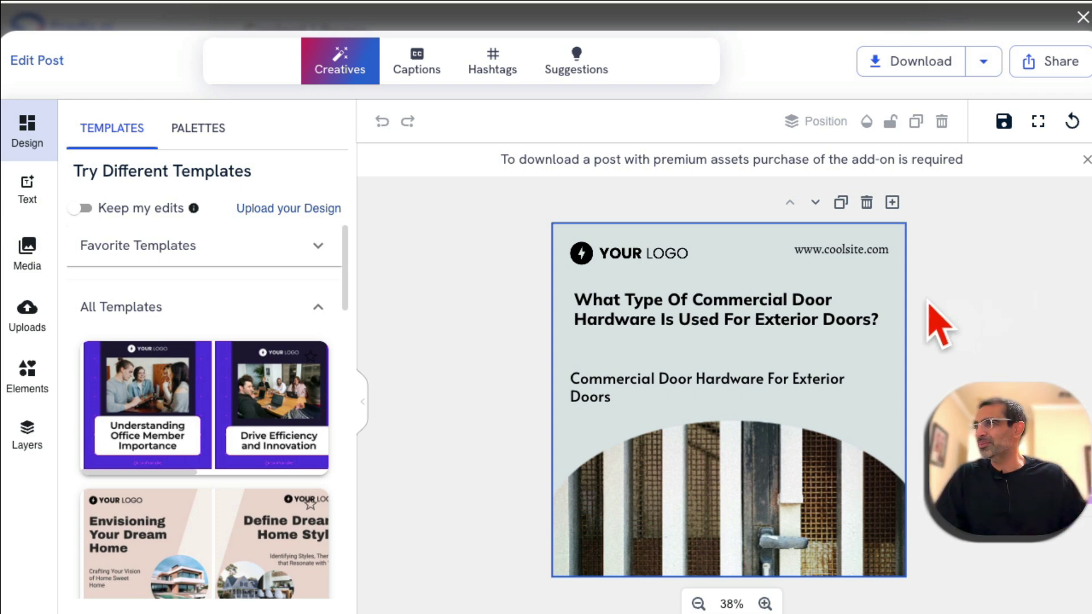
# Delete the YOUR LOGO element from the carousel's first slide
pyautogui.click(658, 252)
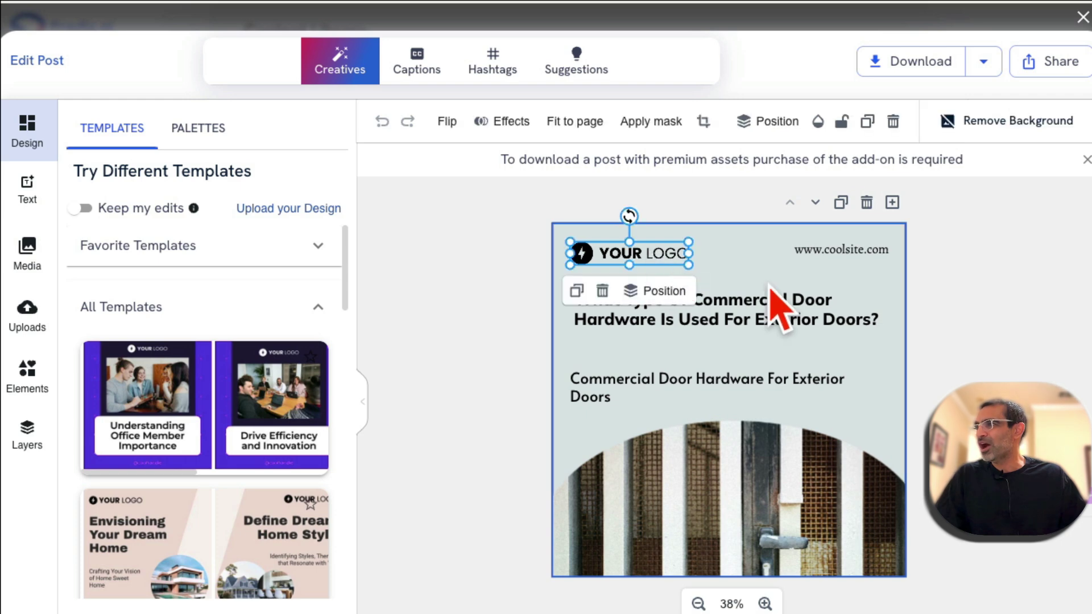
pyautogui.click(602, 290)
pyautogui.scroll(-5, 902, 361)
pyautogui.scroll(3, 902, 358)
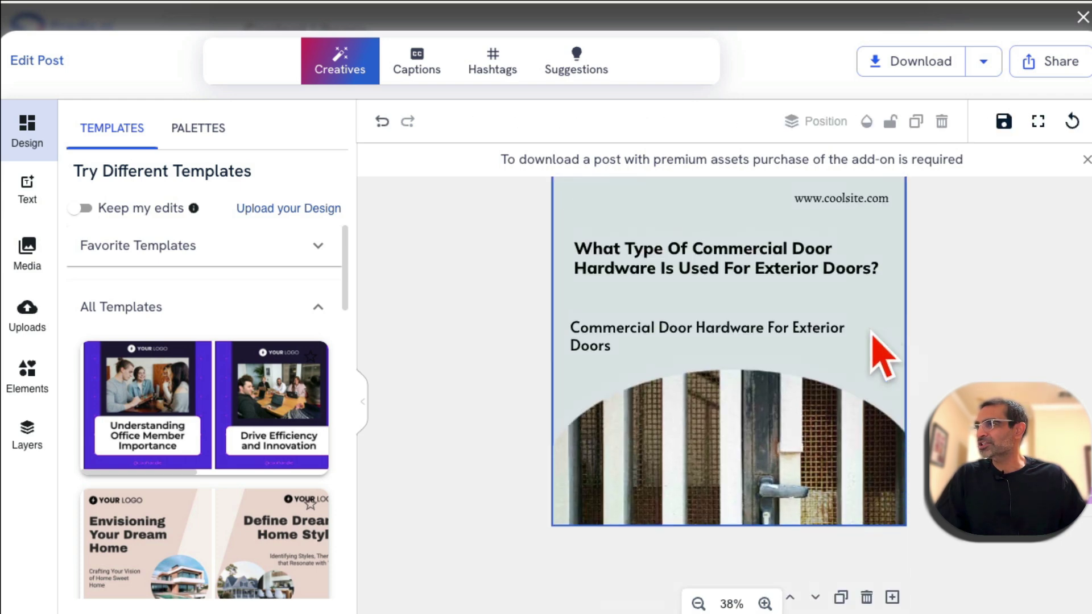
# Select the first slide's background image, browse its options, and return to the first slide
pyautogui.click(603, 220)
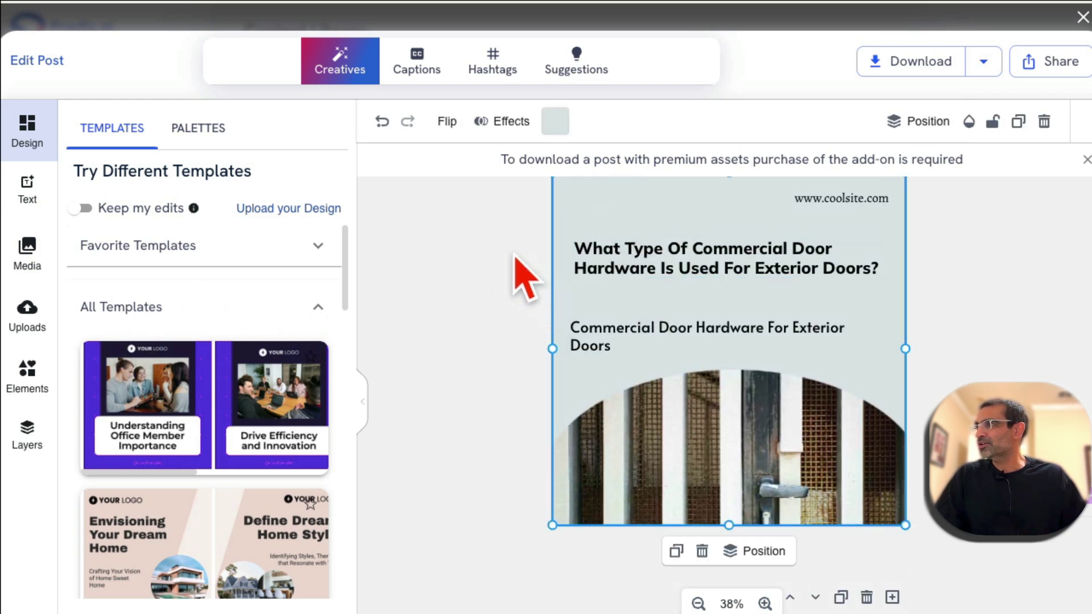
pyautogui.scroll(-10, 478, 398)
pyautogui.scroll(-8, 249, 395)
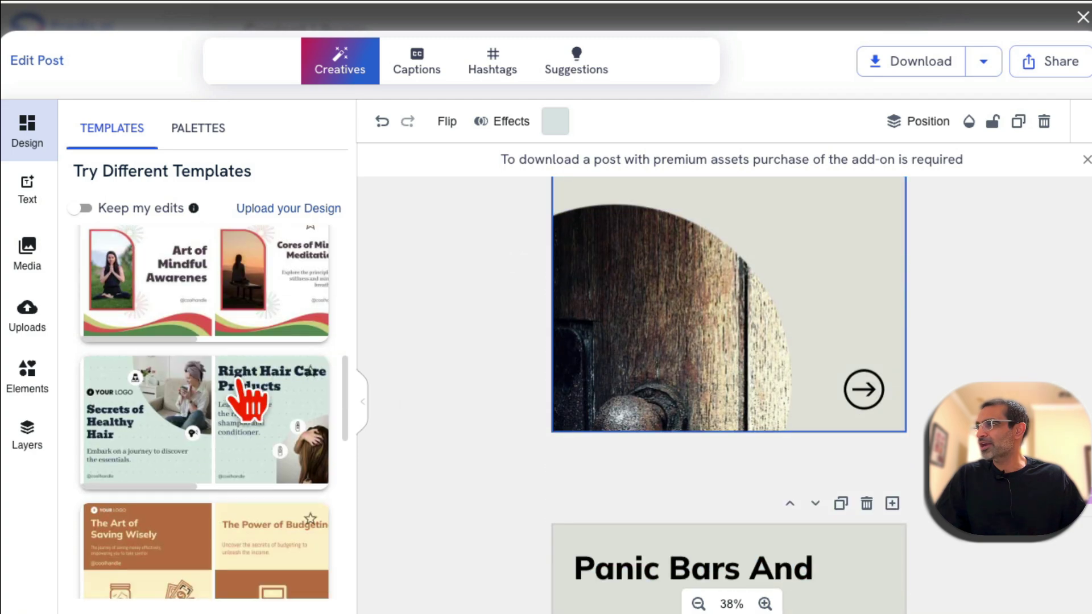
pyautogui.scroll(-10, 248, 395)
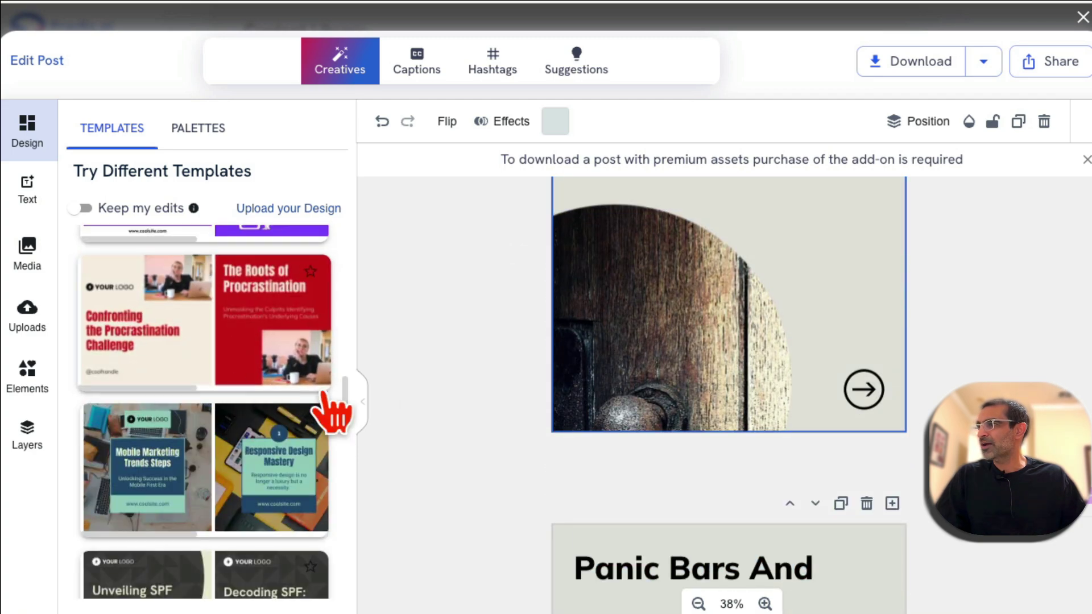
pyautogui.scroll(-10, 554, 426)
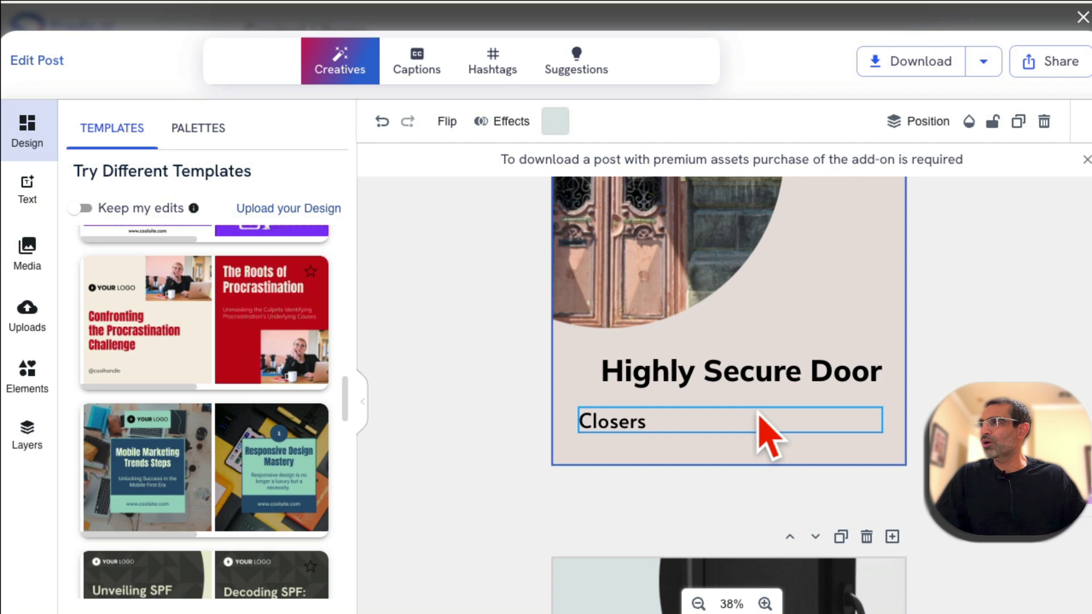
pyautogui.scroll(5, 768, 435)
pyautogui.click(762, 427)
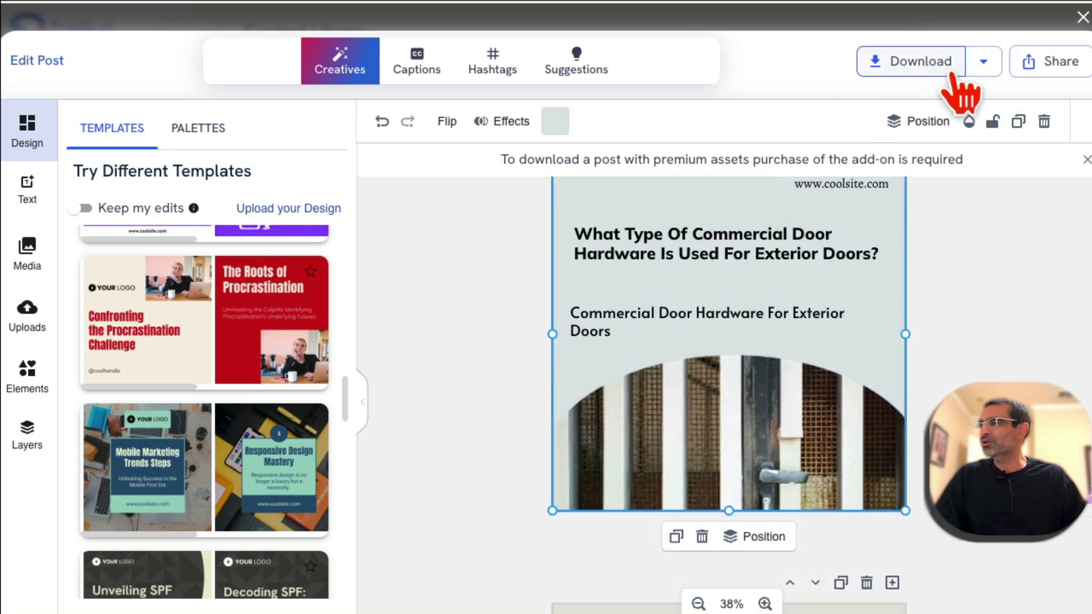
# Check the Download quality choices, then close the editor
pyautogui.click(983, 62)
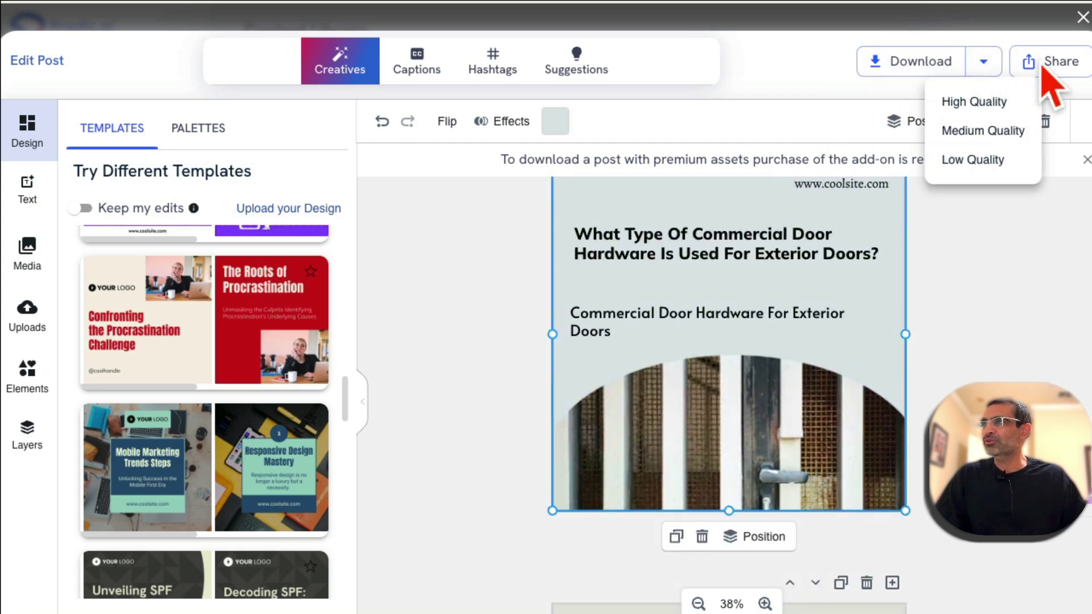
pyautogui.click(1084, 24)
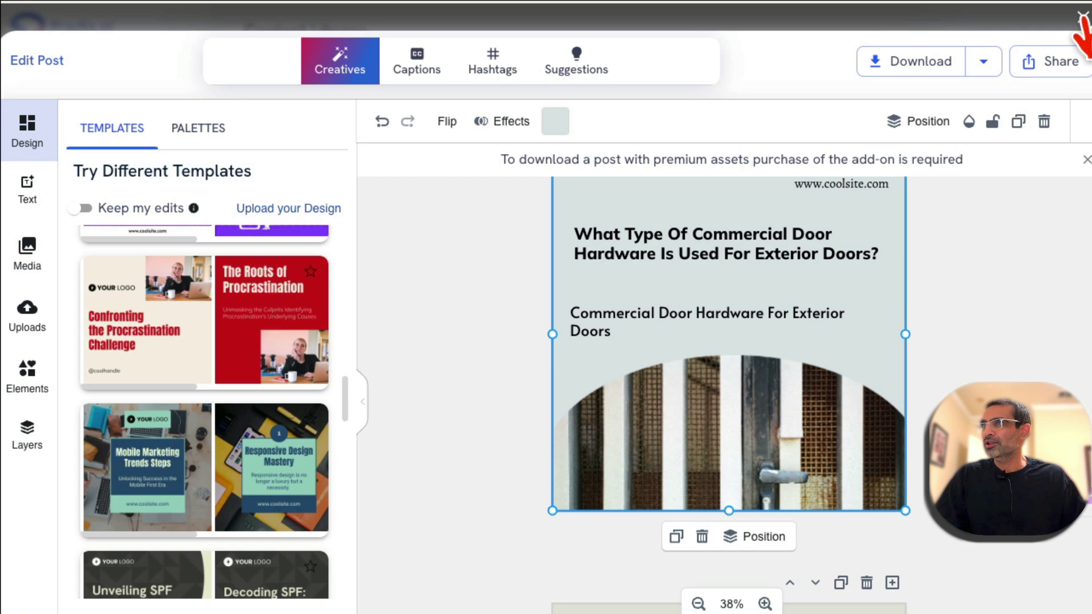
pyautogui.click(1084, 17)
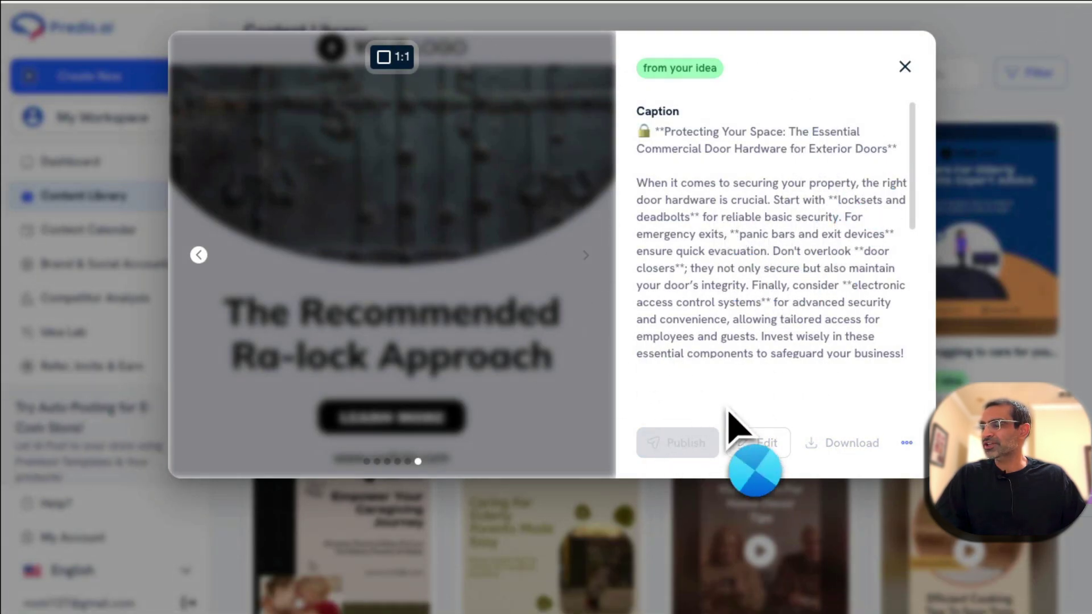
# Open Publish for the door hardware post, dismiss the Link Instagram prompt, and close the Facebook publishing dialog
pyautogui.scroll(-5, 807, 321)
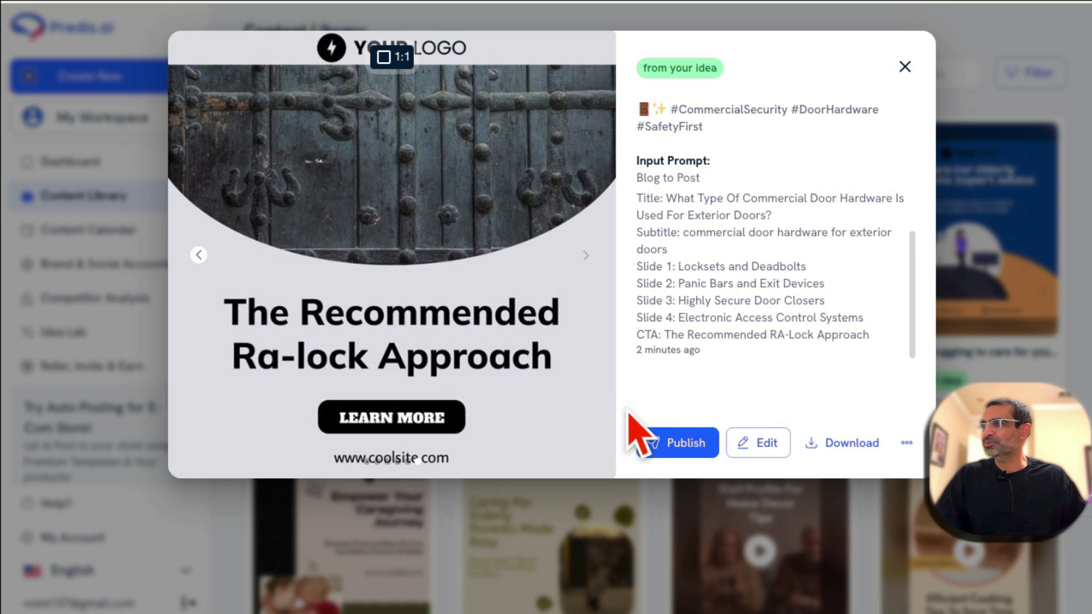
pyautogui.click(677, 449)
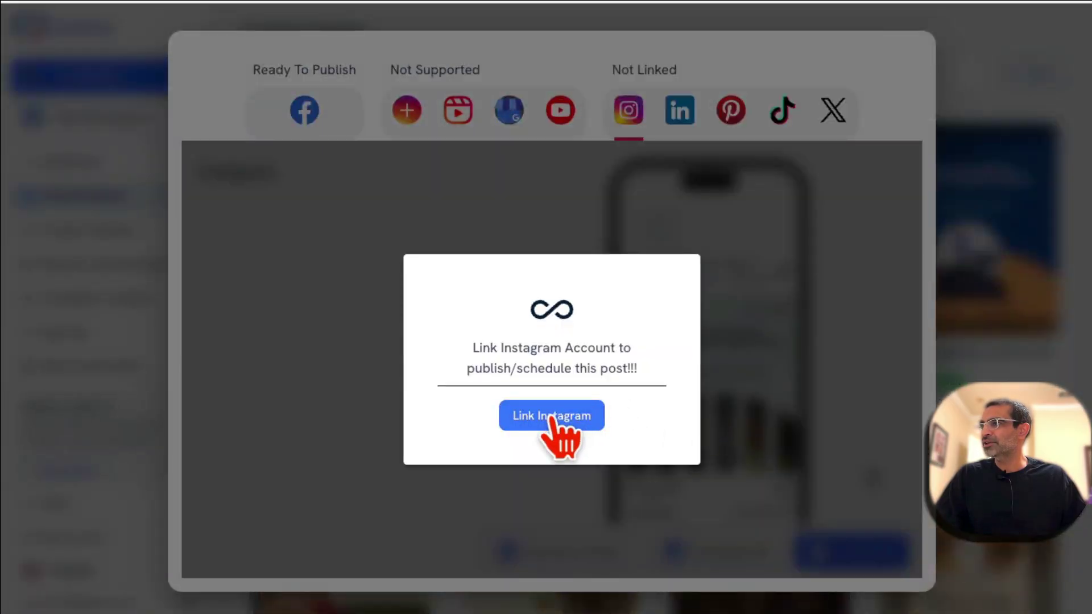
pyautogui.click(401, 132)
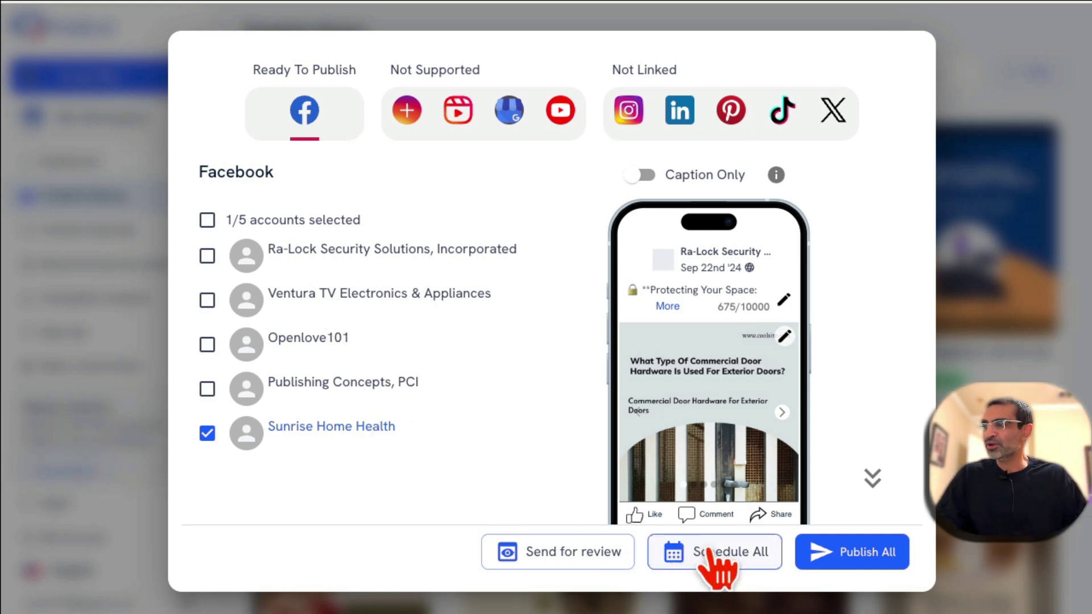
pyautogui.click(893, 552)
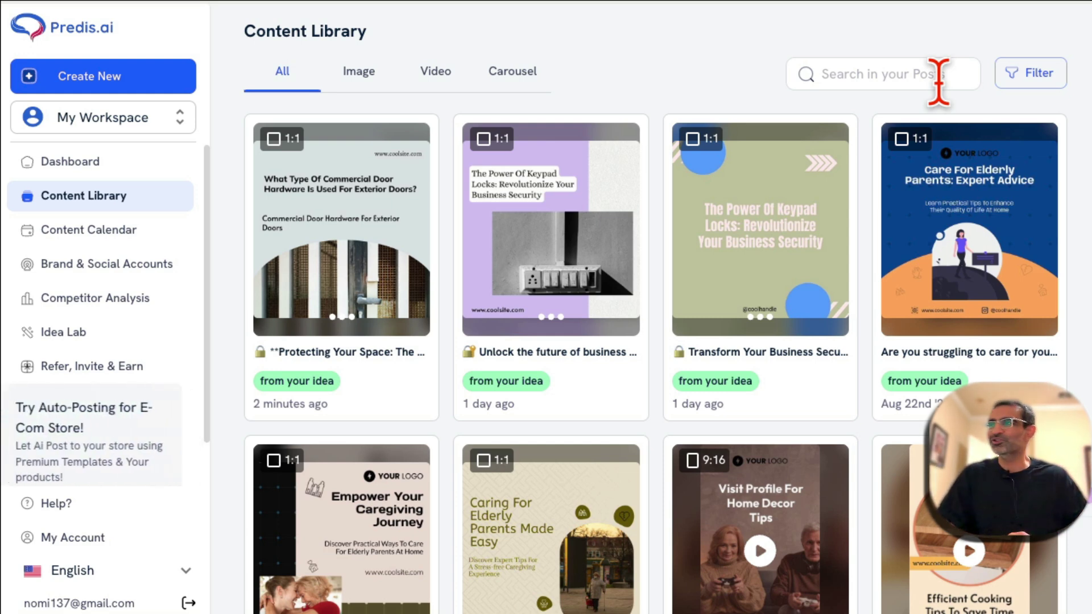
pyautogui.click(537, 239)
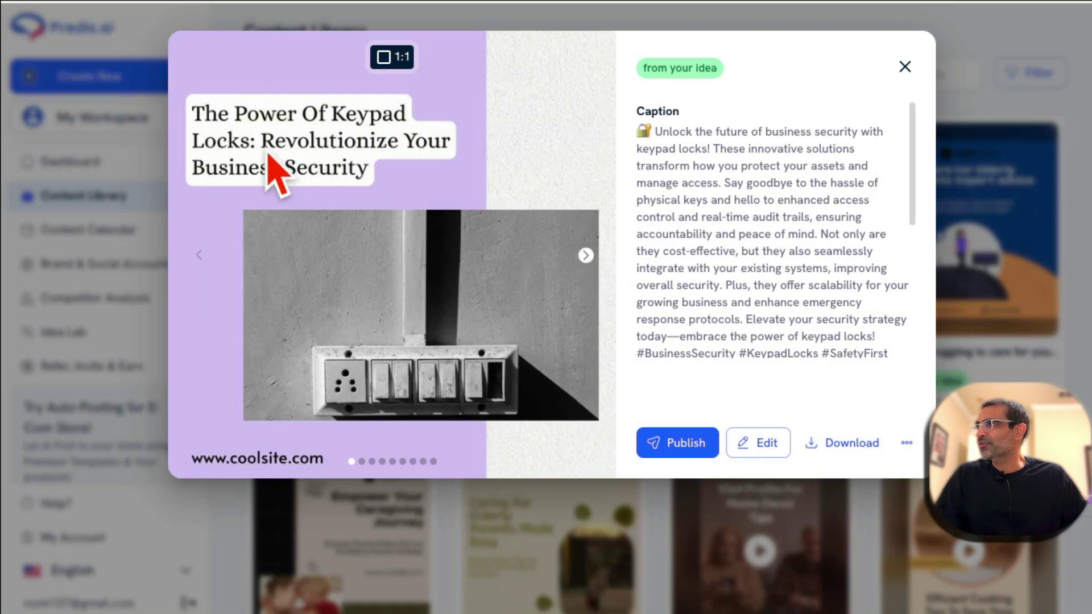
pyautogui.click(797, 3)
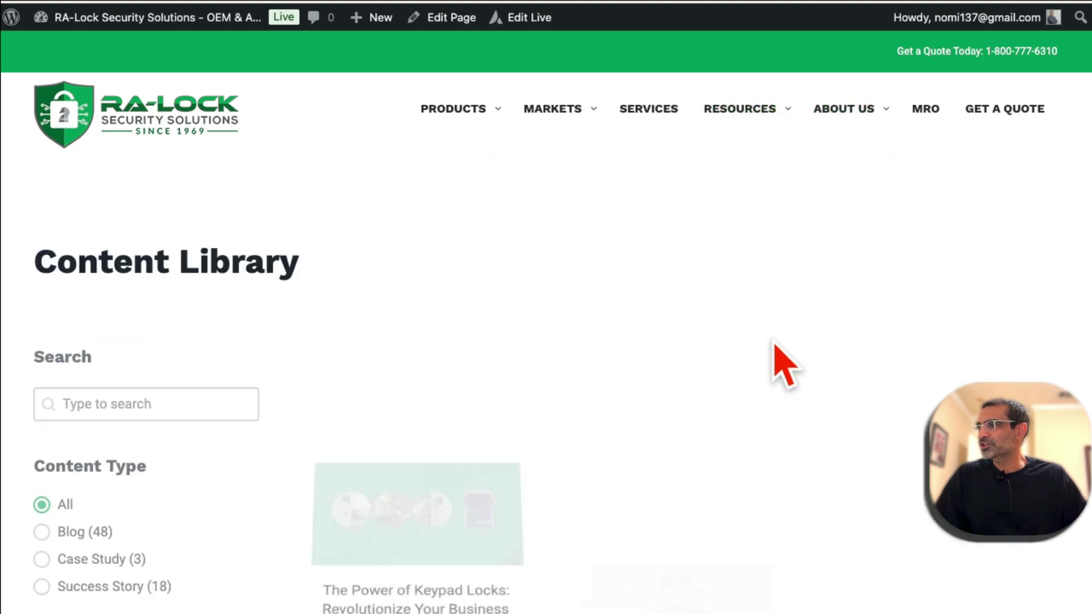
pyautogui.scroll(-3, 785, 361)
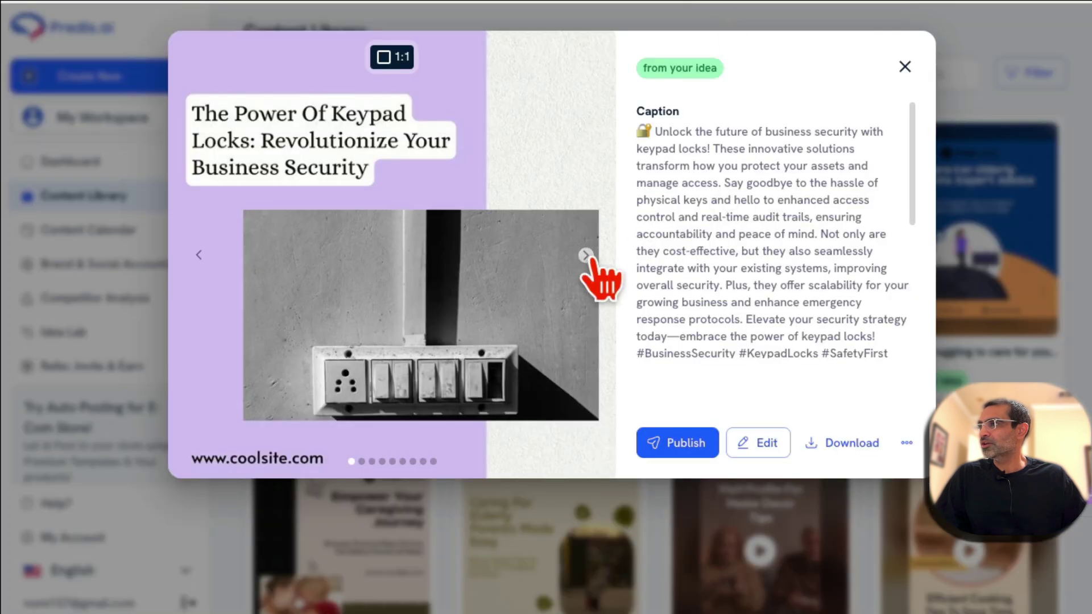
pyautogui.click(587, 256)
pyautogui.click(587, 256)
pyautogui.click(587, 256)
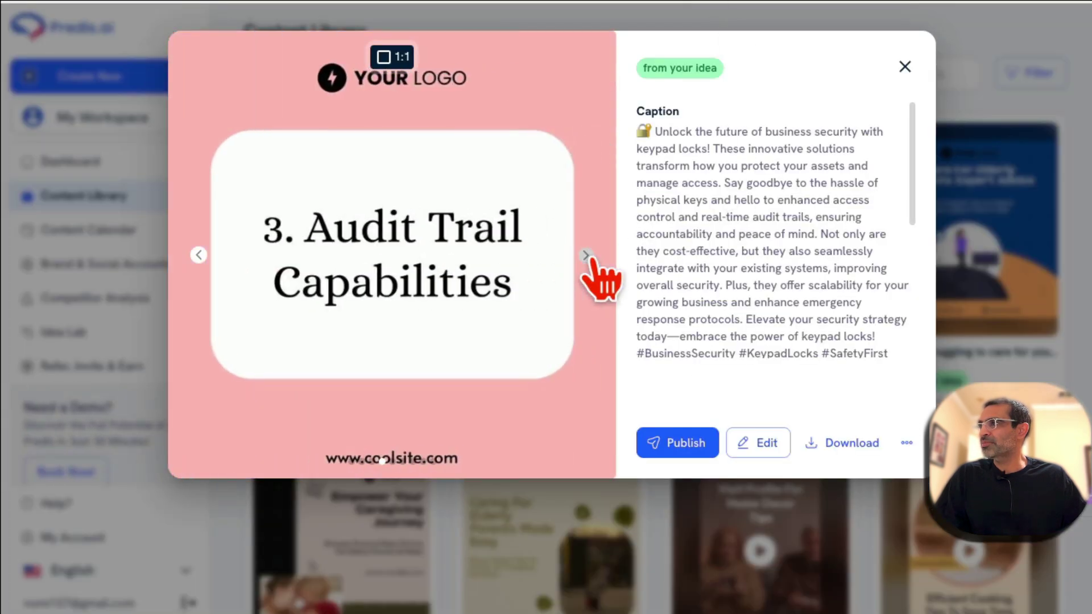
pyautogui.click(586, 256)
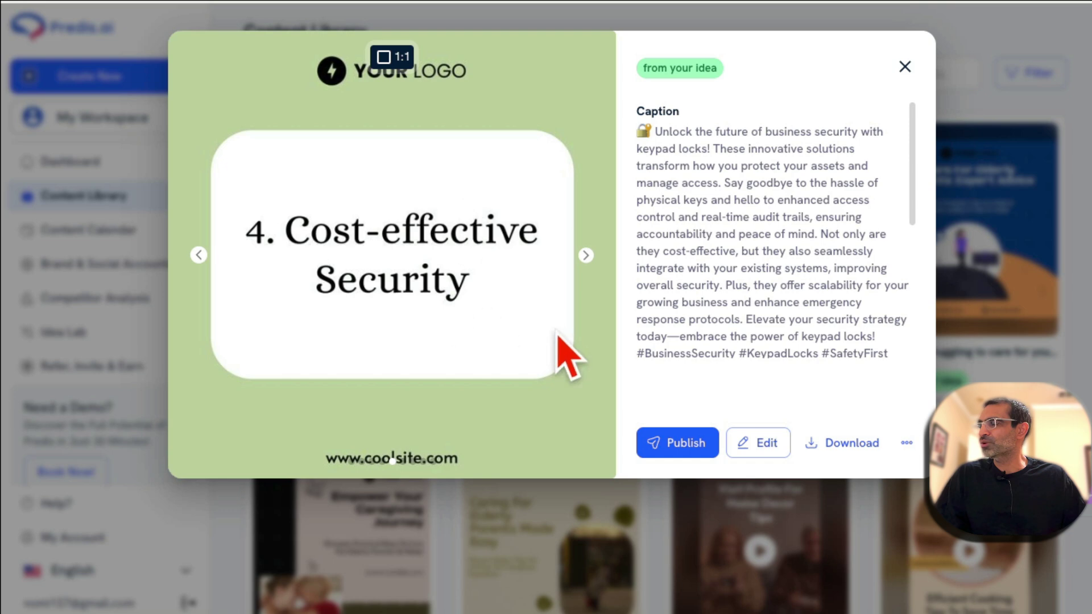
pyautogui.scroll(-5, 795, 236)
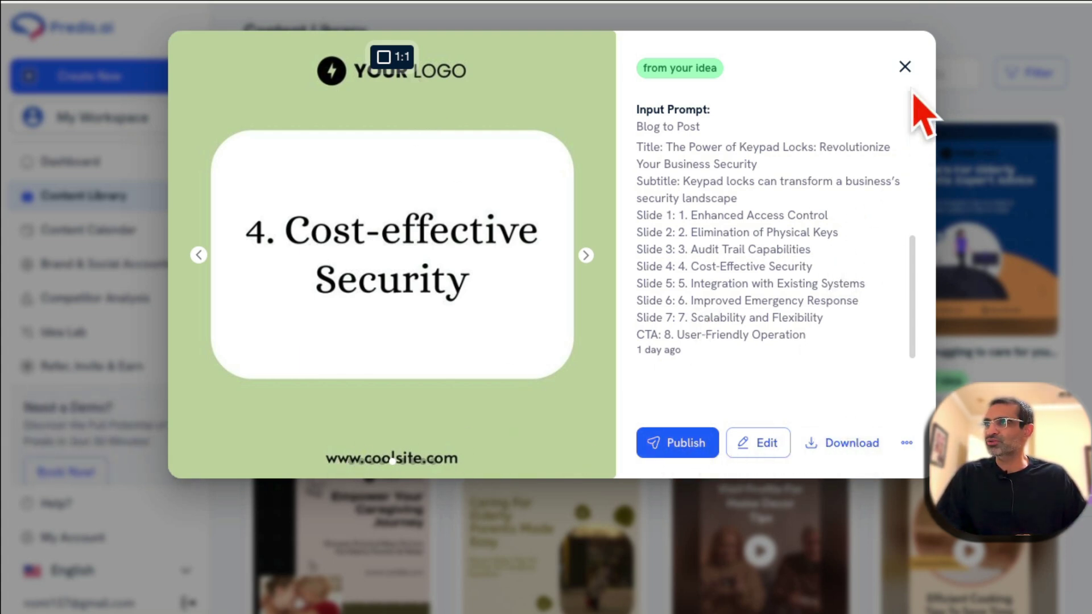
pyautogui.click(905, 67)
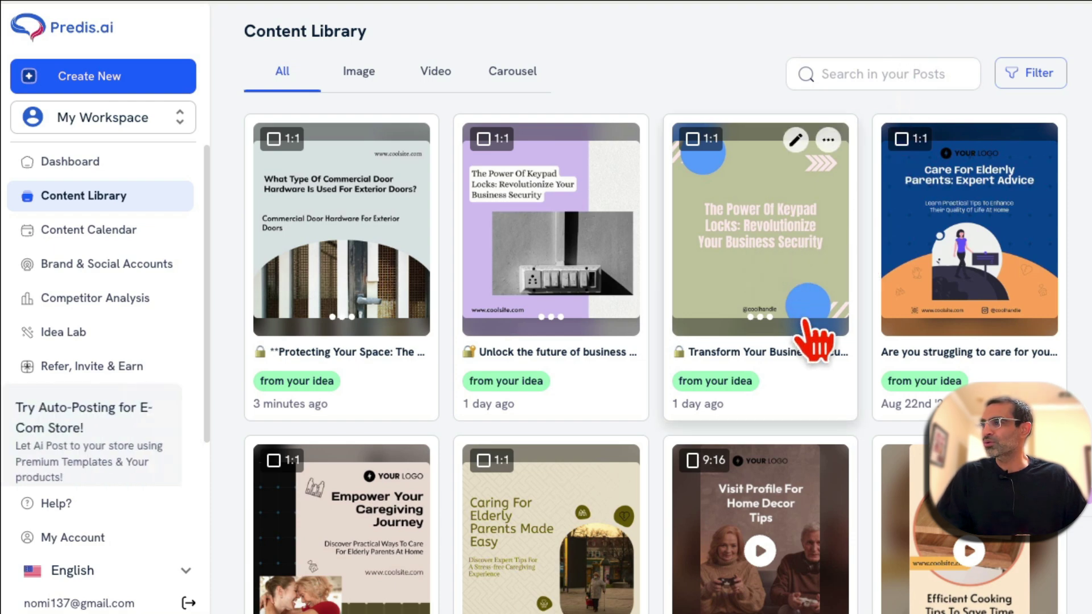
# Start a new post generated from a text prompt
pyautogui.scroll(-2, 810, 330)
pyautogui.scroll(-3, 808, 324)
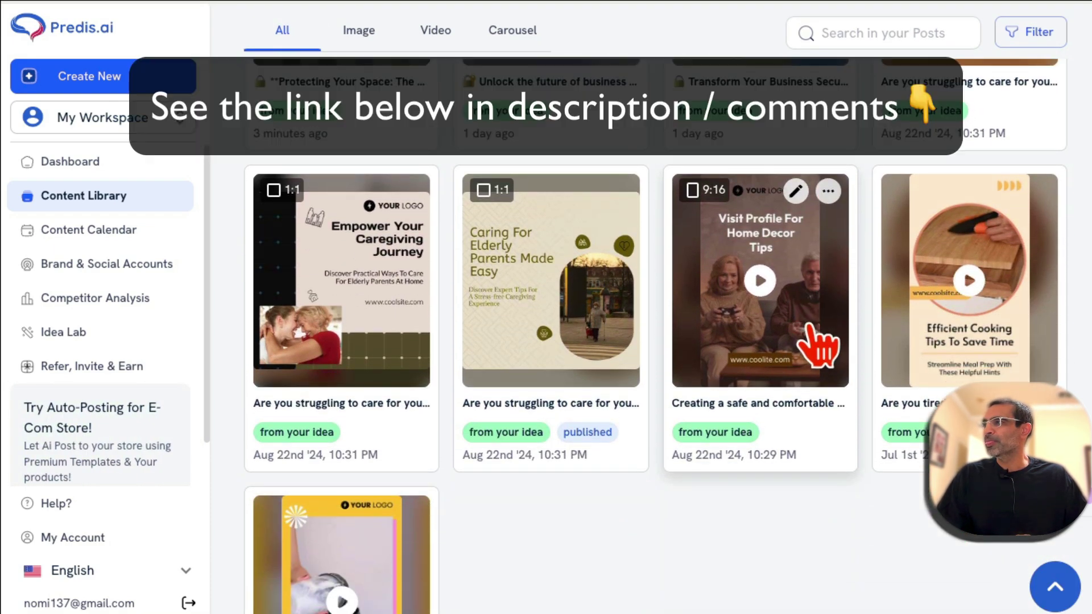
pyautogui.click(108, 79)
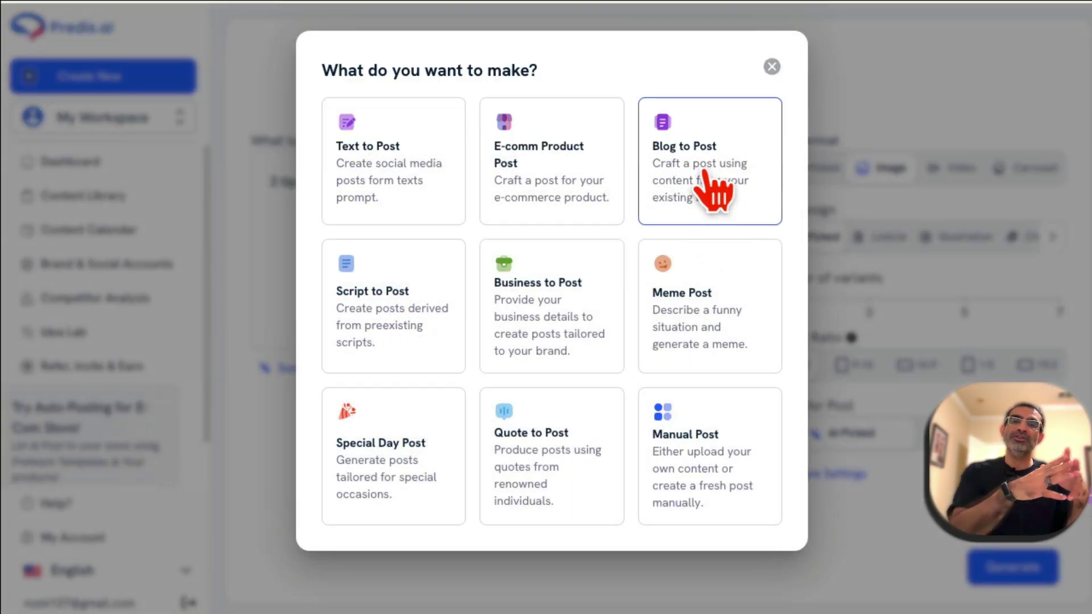
pyautogui.click(344, 188)
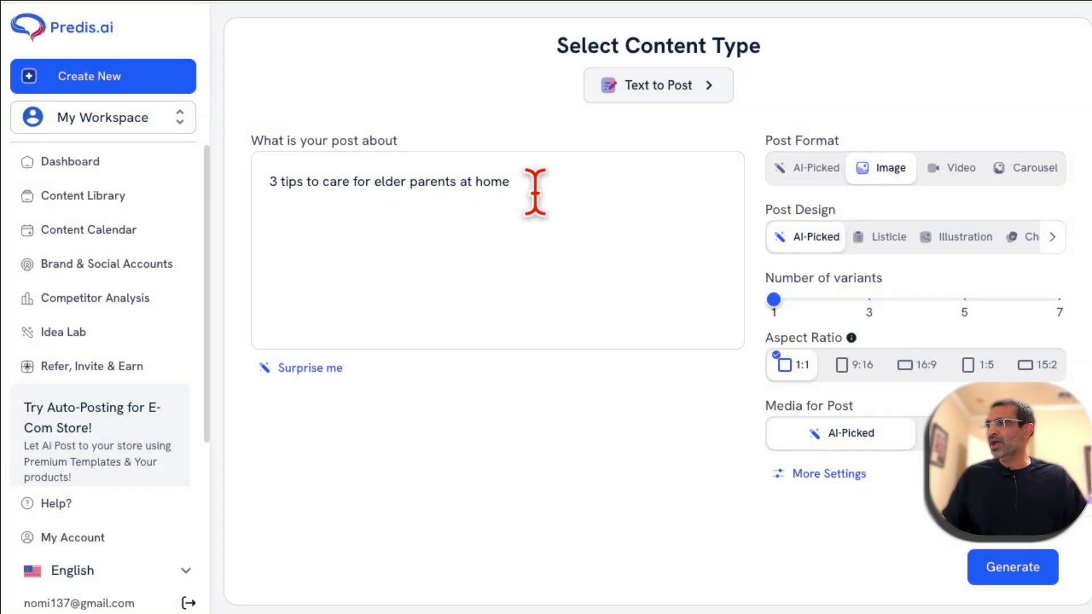
# Replace the post idea with 'kitchen hacks for busy mom'
pyautogui.moveTo(535, 186); pyautogui.dragTo(256, 218)
pyautogui.click(273, 207)
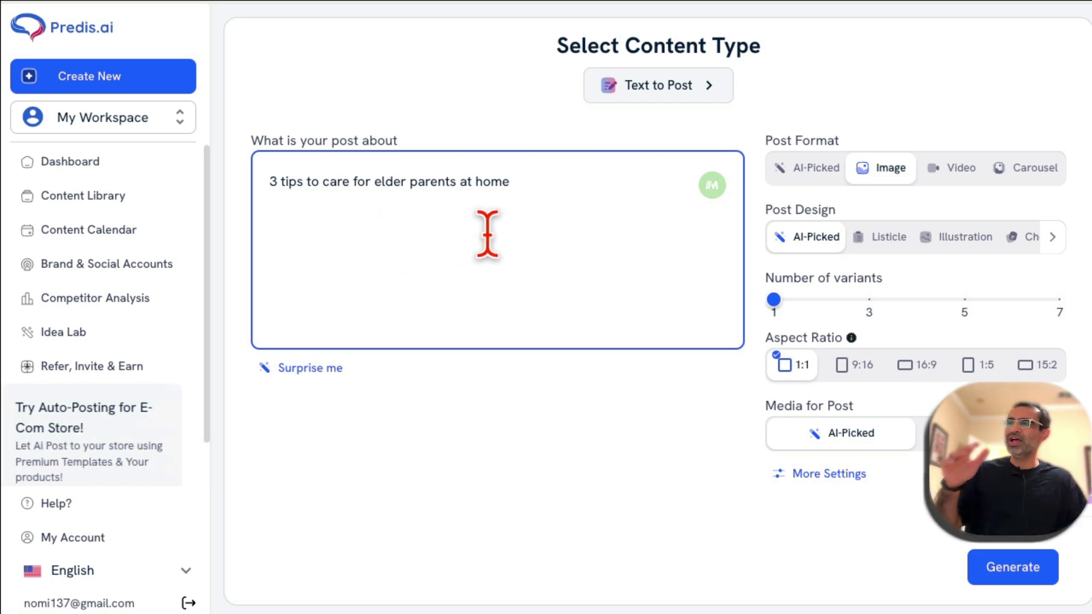
pyautogui.moveTo(538, 183); pyautogui.dragTo(268, 179)
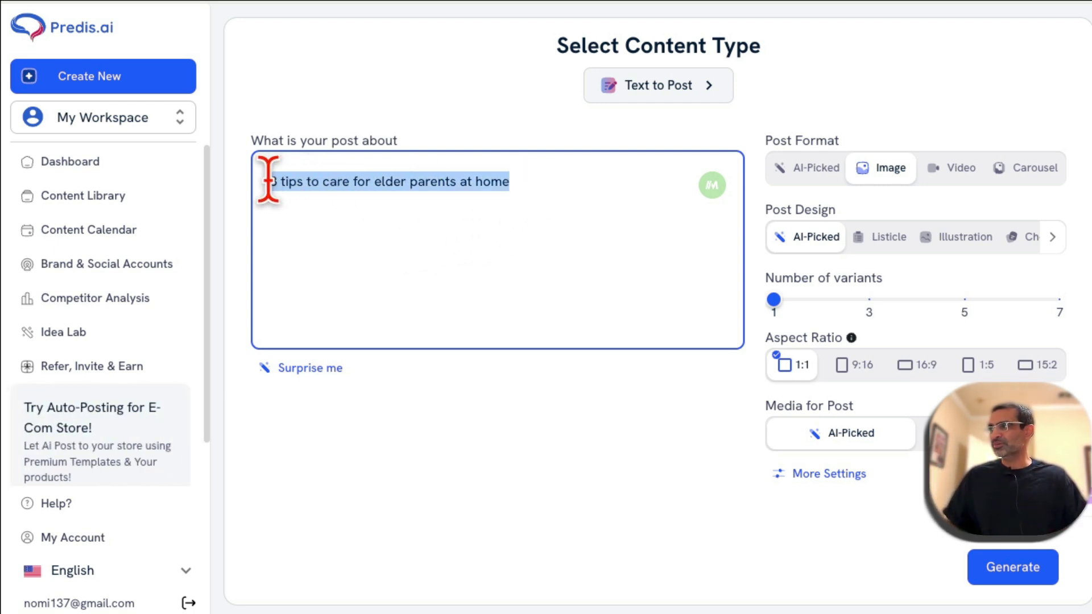
pyautogui.write('kitchen hac')
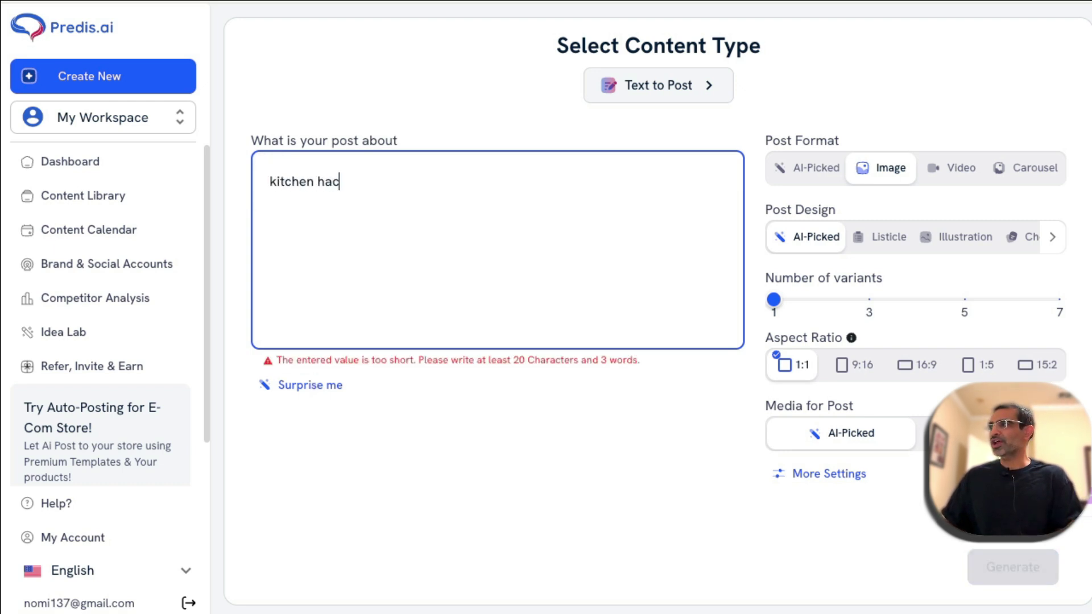
pyautogui.write('ks for busy mom')
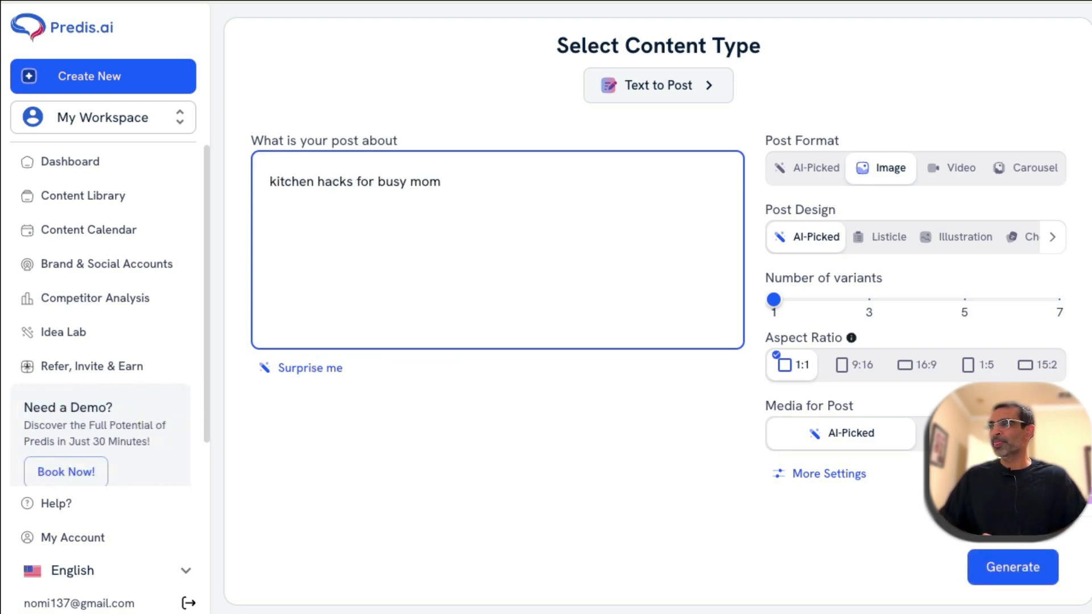
# Make it an AI-Picked design video with 2 variants, then go to the Dashboard
pyautogui.click(813, 170)
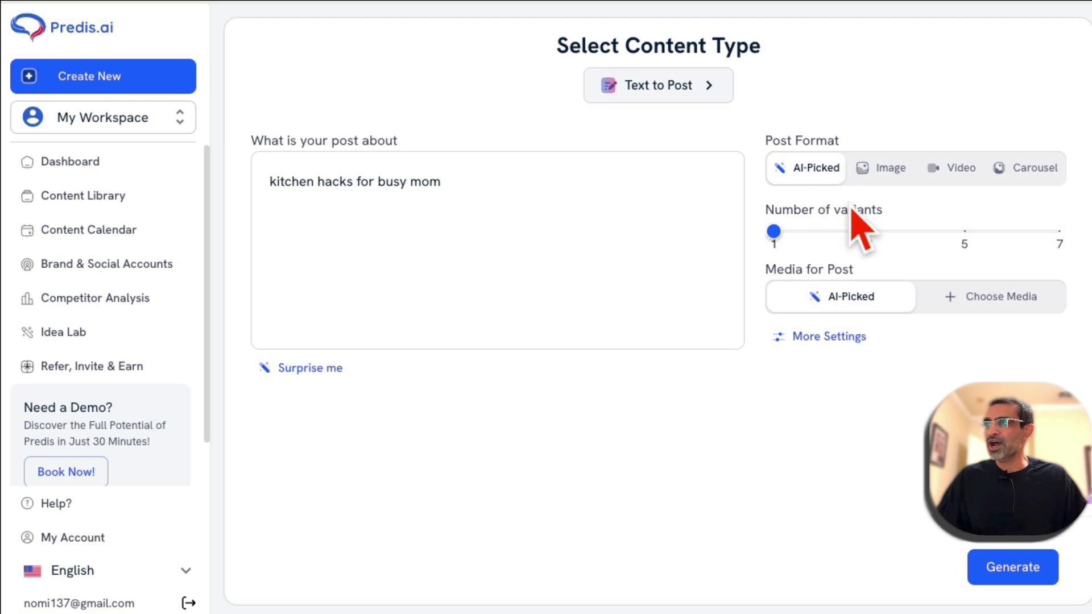
pyautogui.click(885, 171)
pyautogui.click(933, 170)
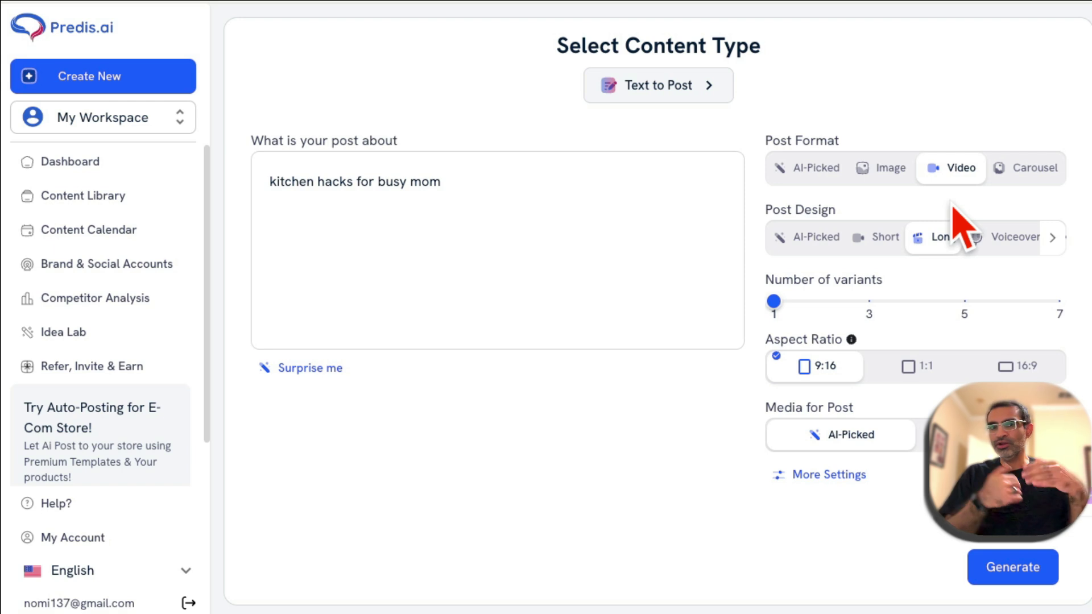
pyautogui.click(813, 238)
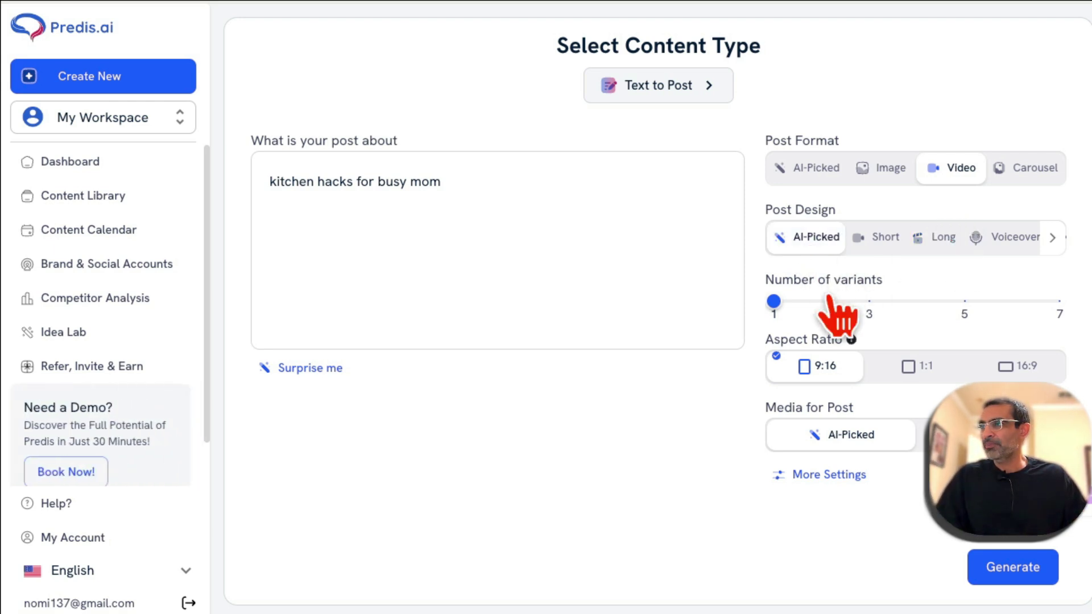
pyautogui.moveTo(828, 306); pyautogui.dragTo(838, 305)
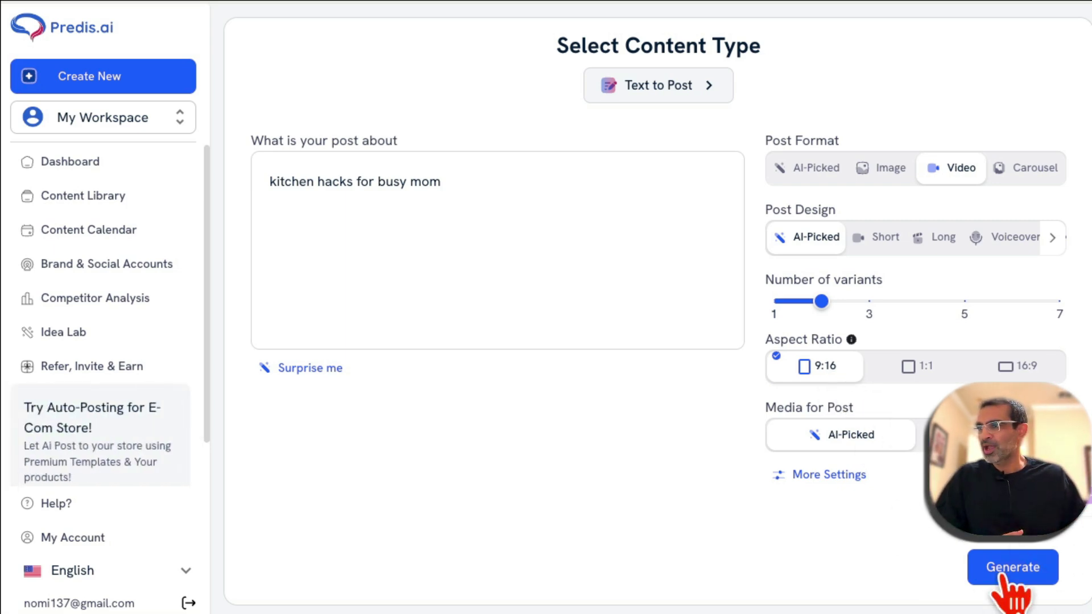
pyautogui.click(95, 165)
pyautogui.click(108, 199)
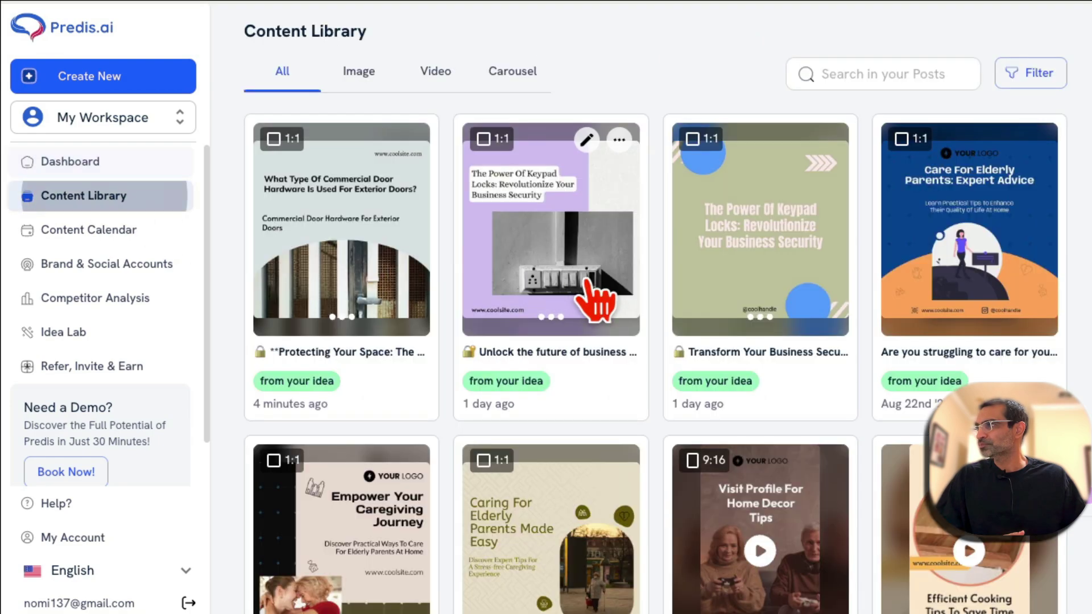
pyautogui.scroll(-7, 582, 361)
pyautogui.scroll(3, 796, 418)
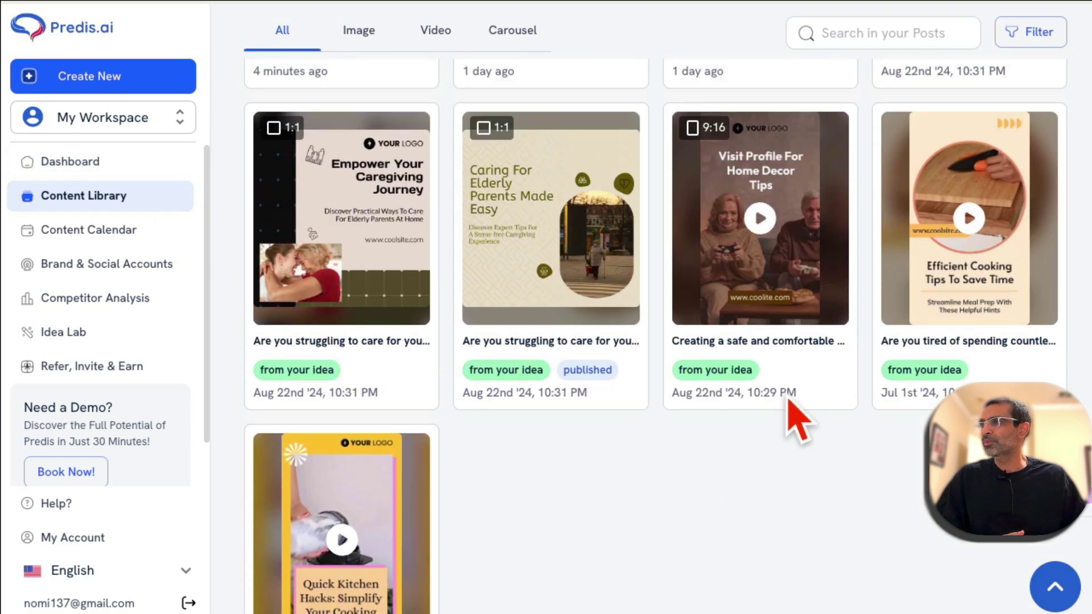
pyautogui.click(762, 221)
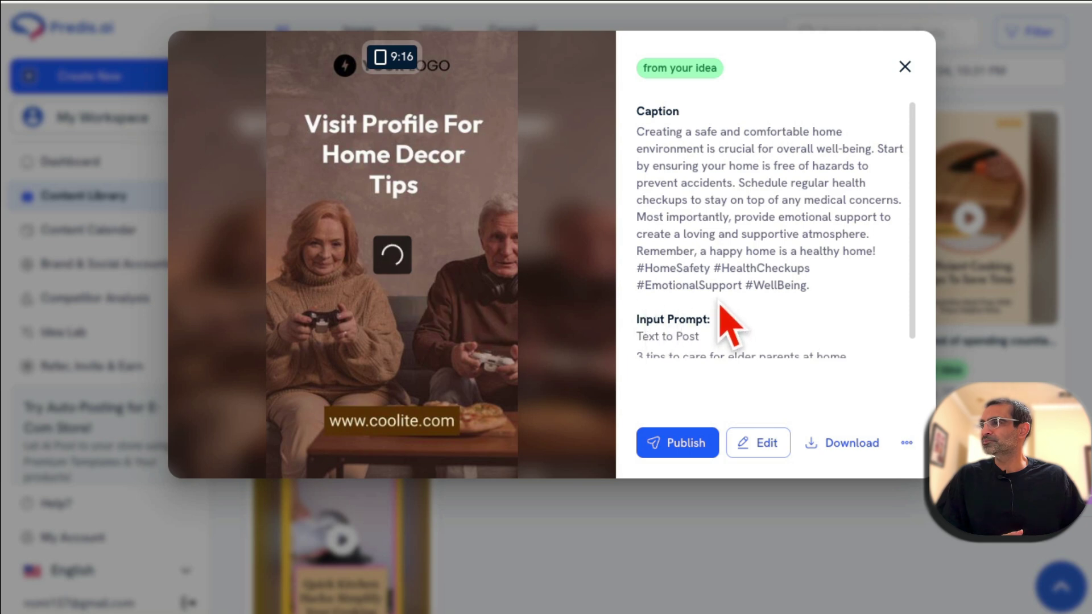
pyautogui.scroll(-1, 730, 327)
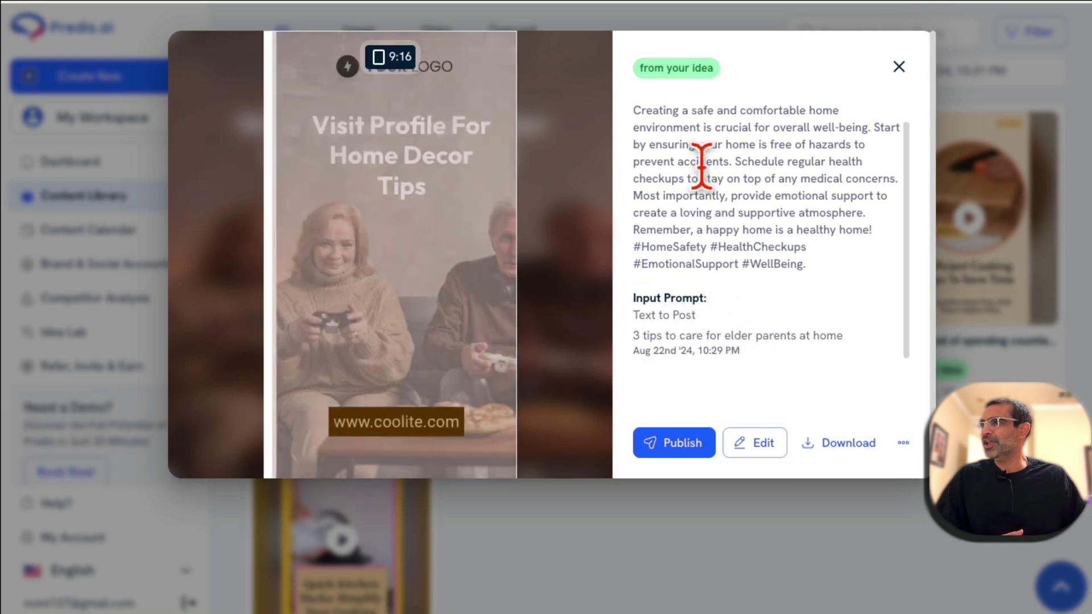
pyautogui.moveTo(700, 164); pyautogui.dragTo(746, 284)
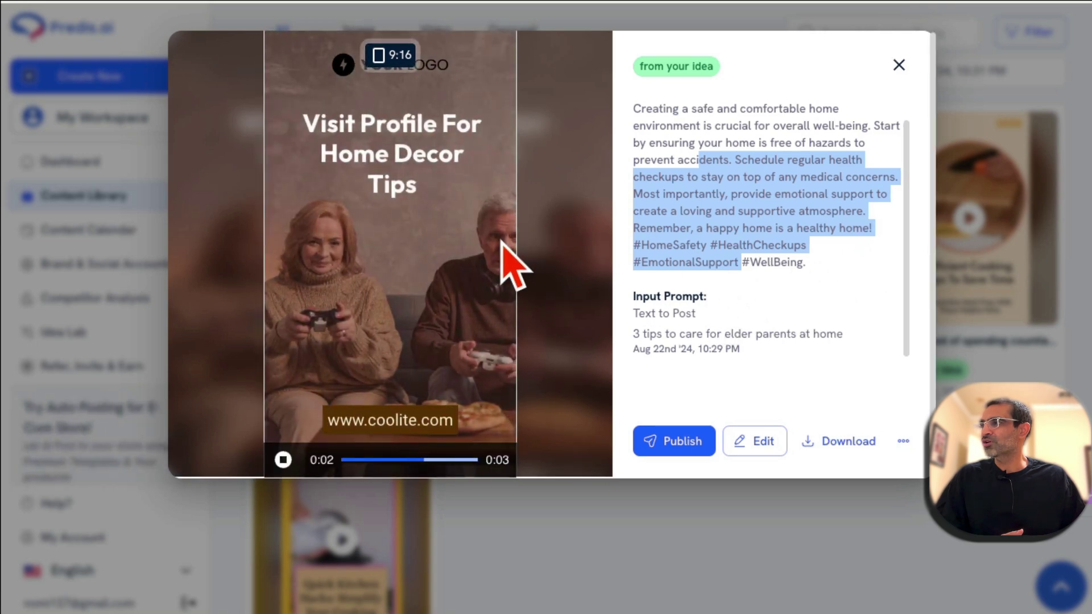
pyautogui.click(978, 97)
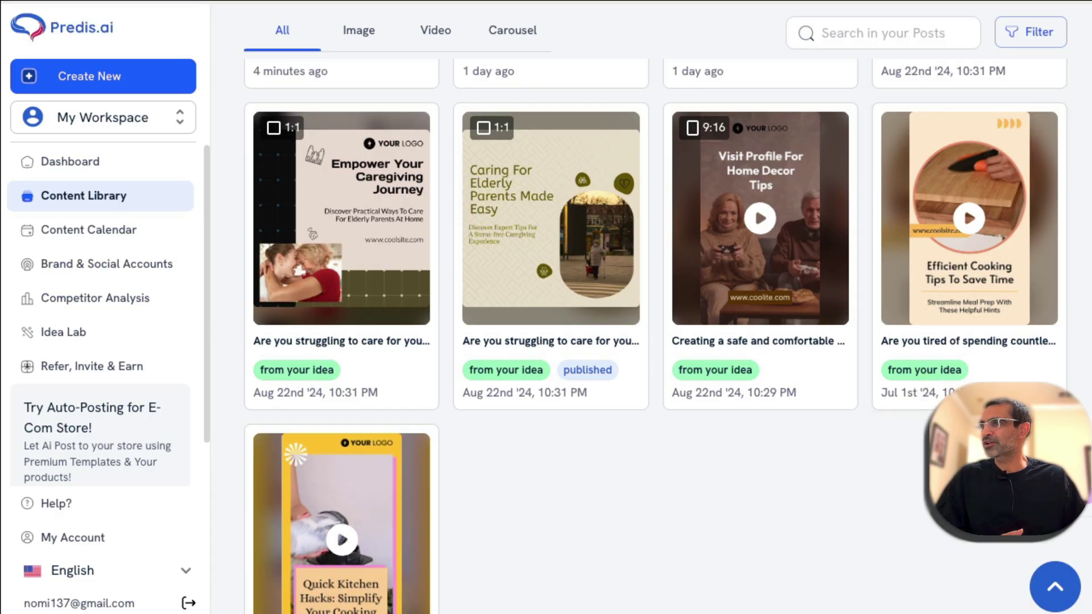
pyautogui.click(949, 364)
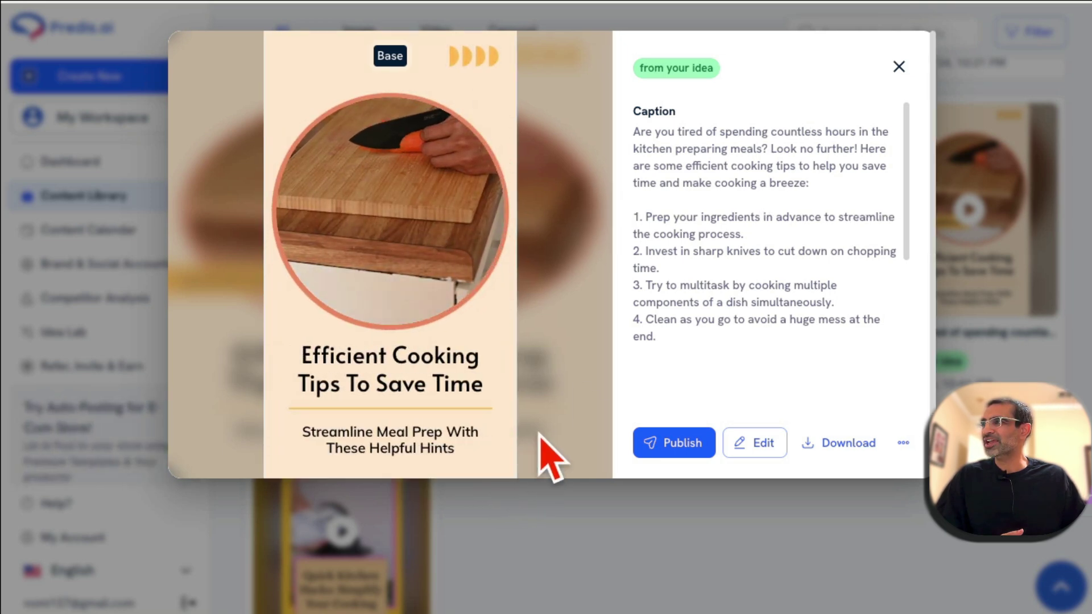
pyautogui.scroll(-3, 771, 287)
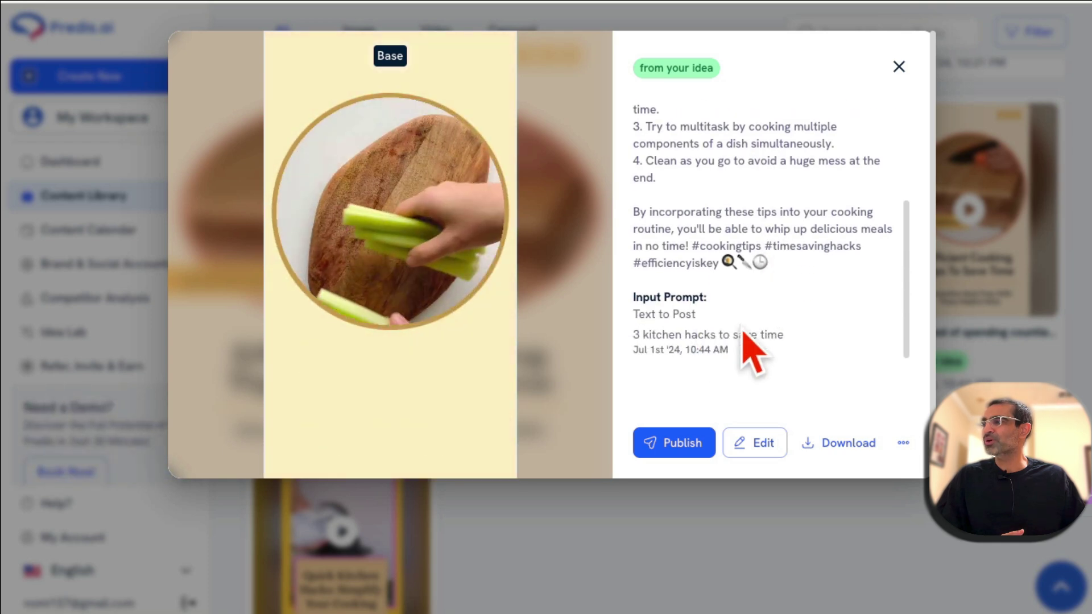
pyautogui.scroll(3, 748, 351)
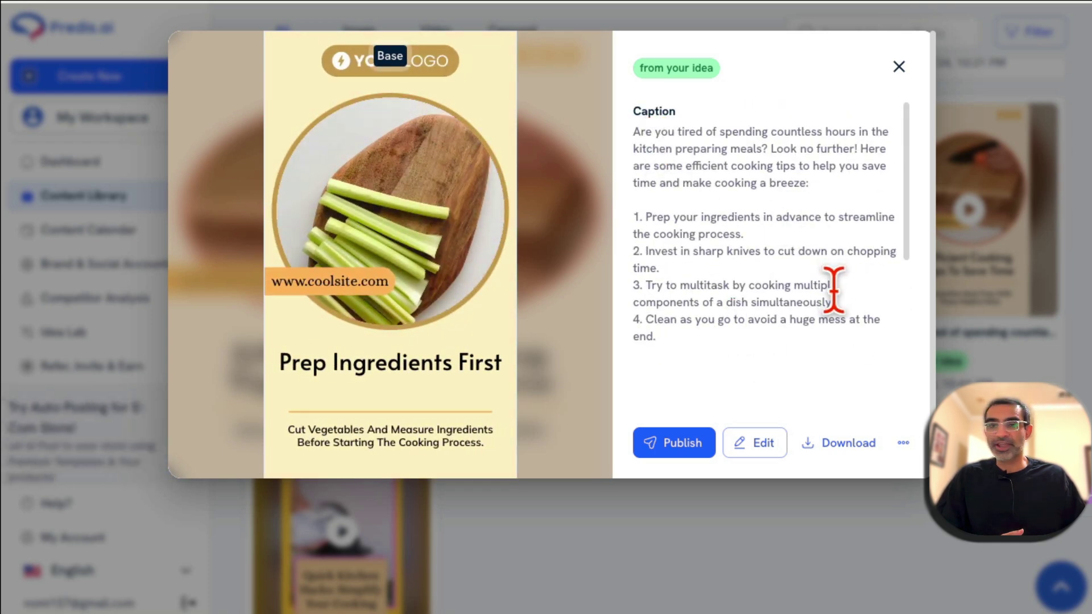
pyautogui.moveTo(787, 183); pyautogui.dragTo(818, 320)
pyautogui.scroll(-3, 832, 349)
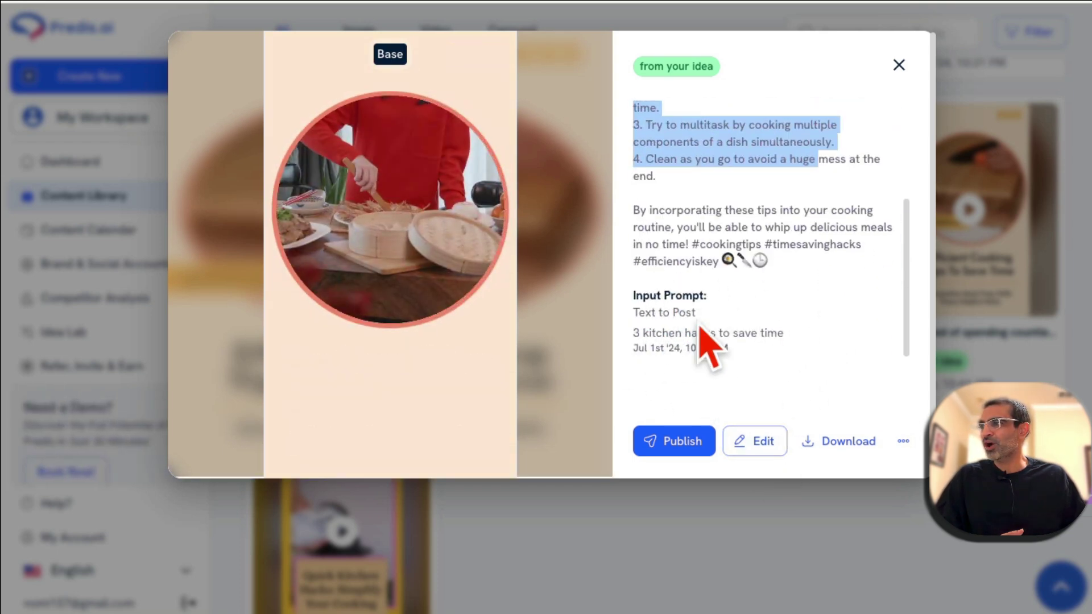
pyautogui.click(641, 325)
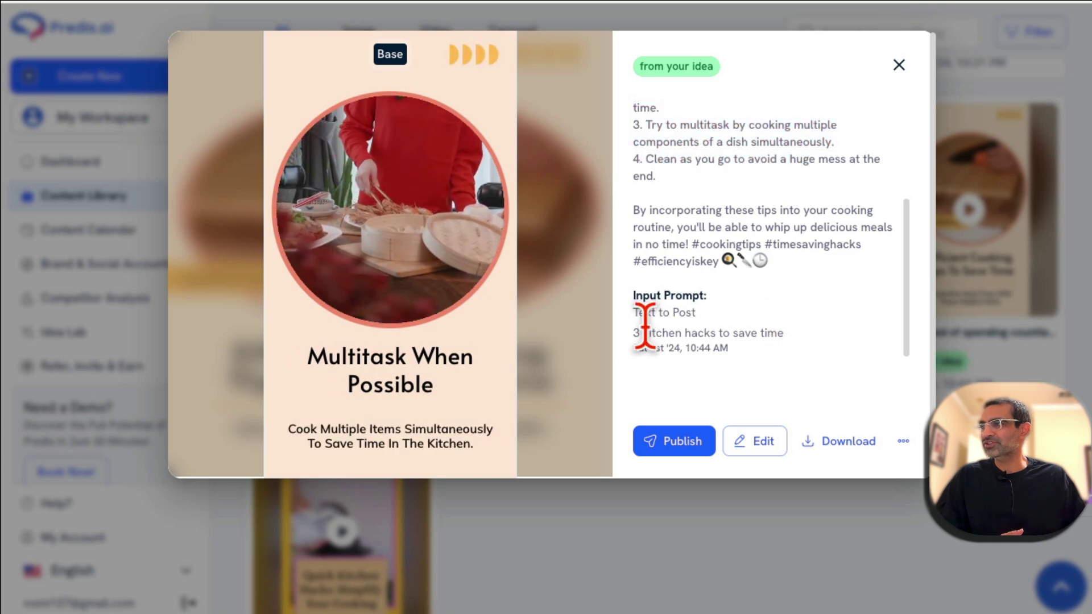
pyautogui.moveTo(381, 226)
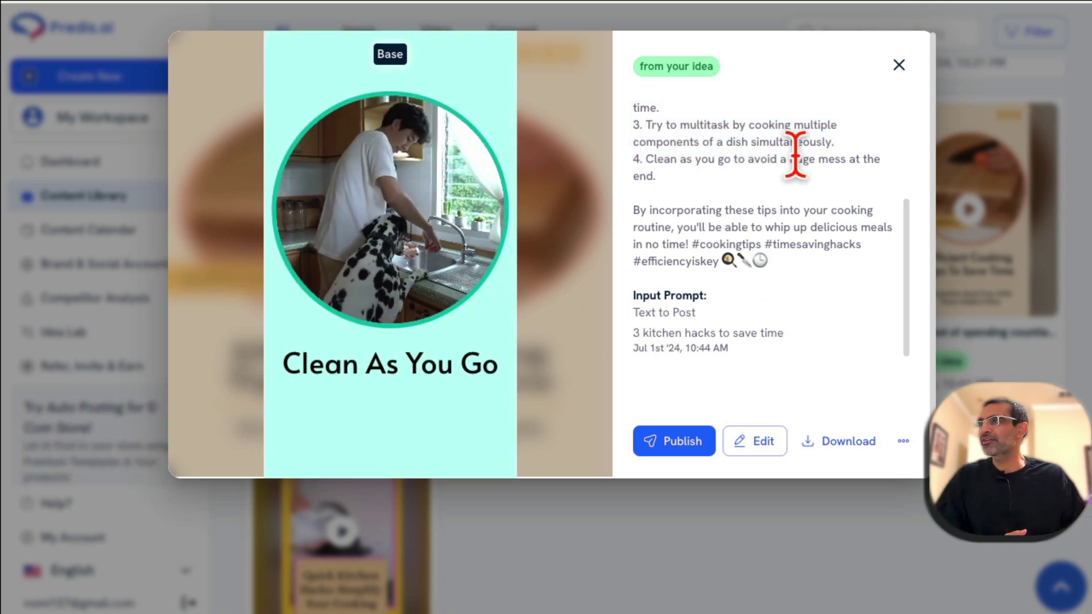
pyautogui.click(898, 64)
pyautogui.scroll(-2, 804, 531)
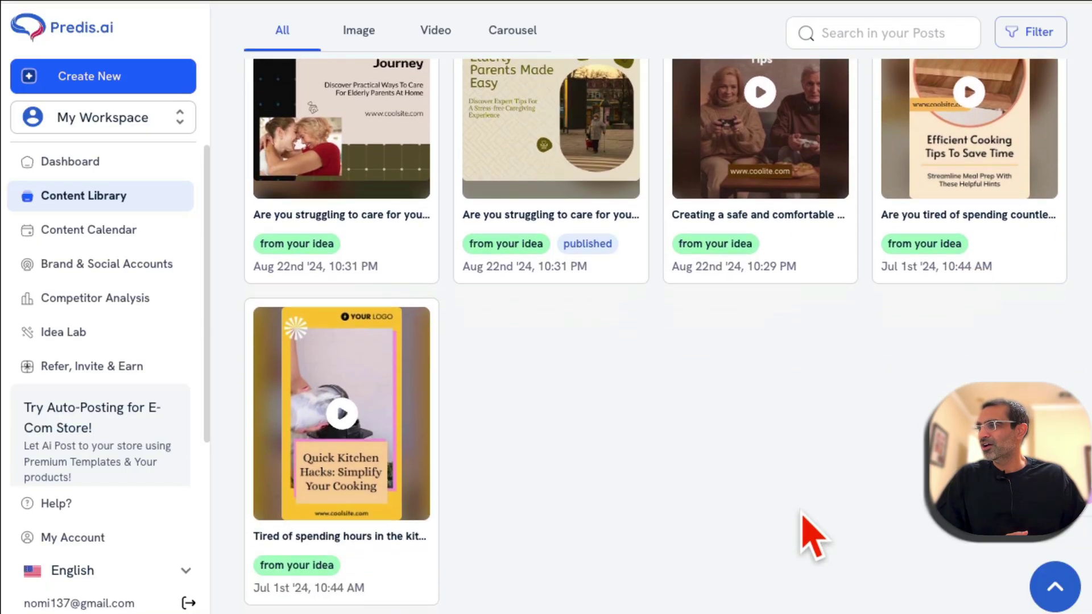
pyautogui.click(351, 429)
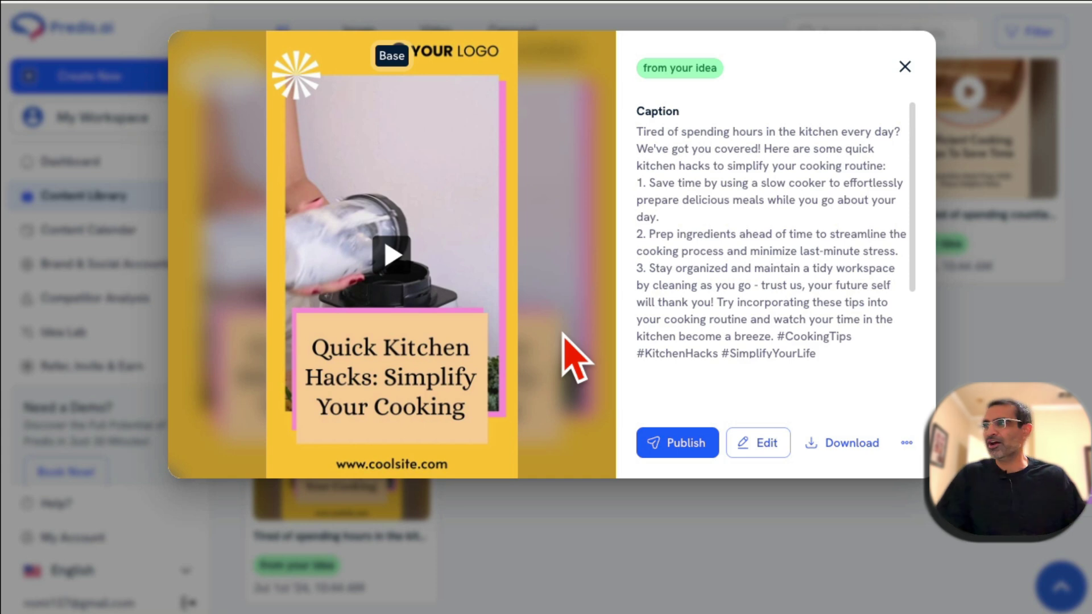
pyautogui.moveTo(694, 147); pyautogui.dragTo(777, 356)
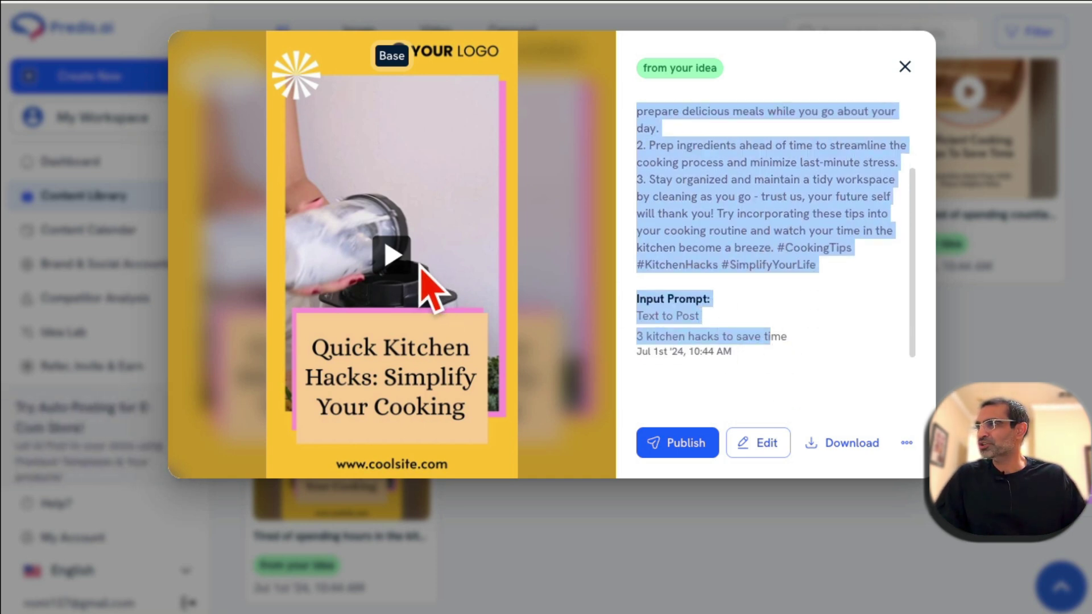
pyautogui.click(746, 370)
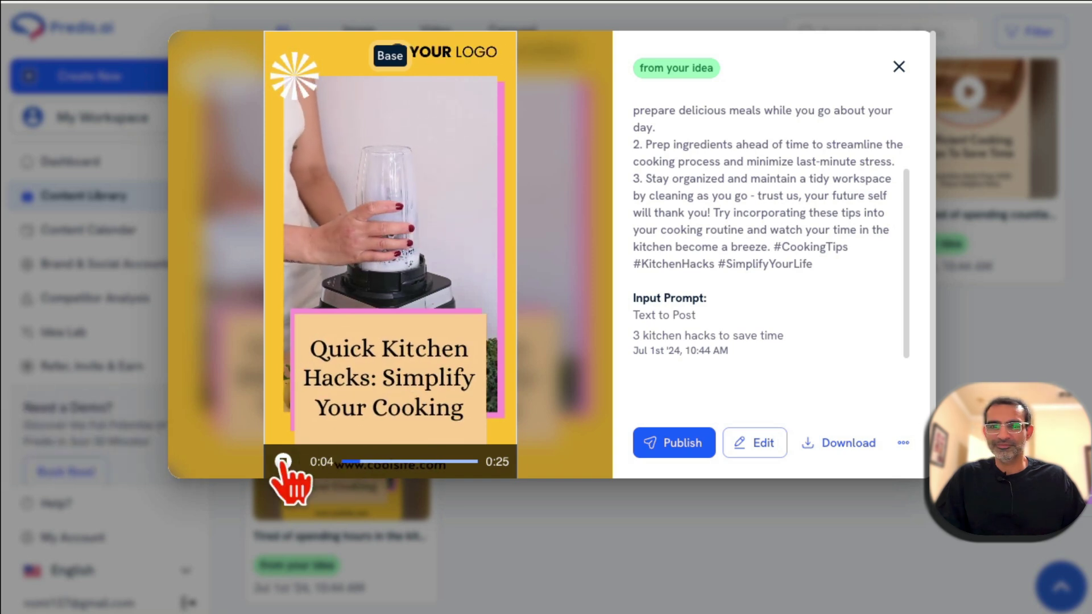
pyautogui.click(283, 462)
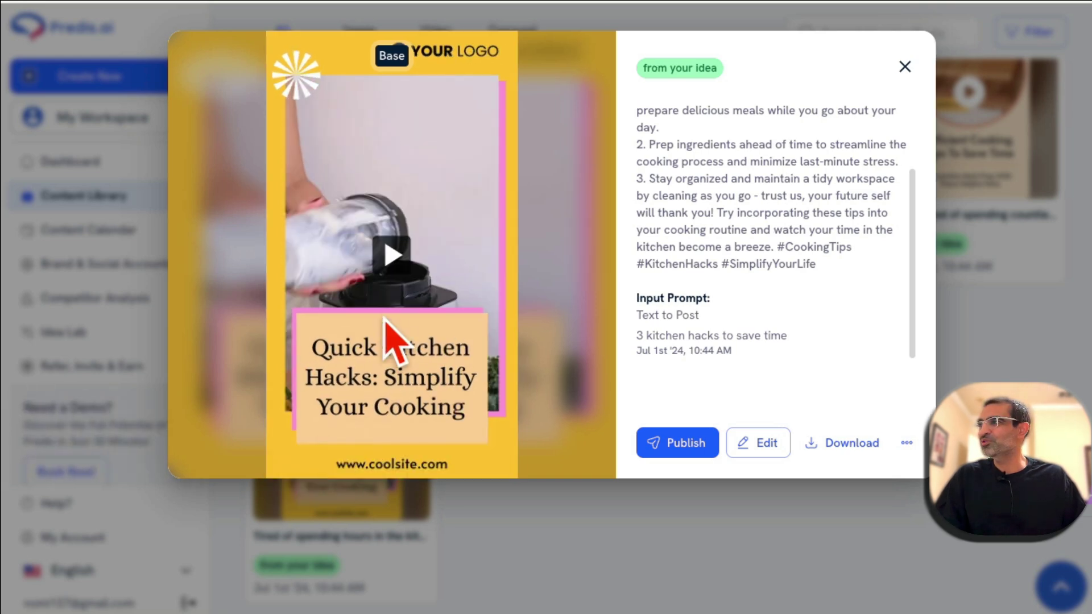
pyautogui.click(500, 458)
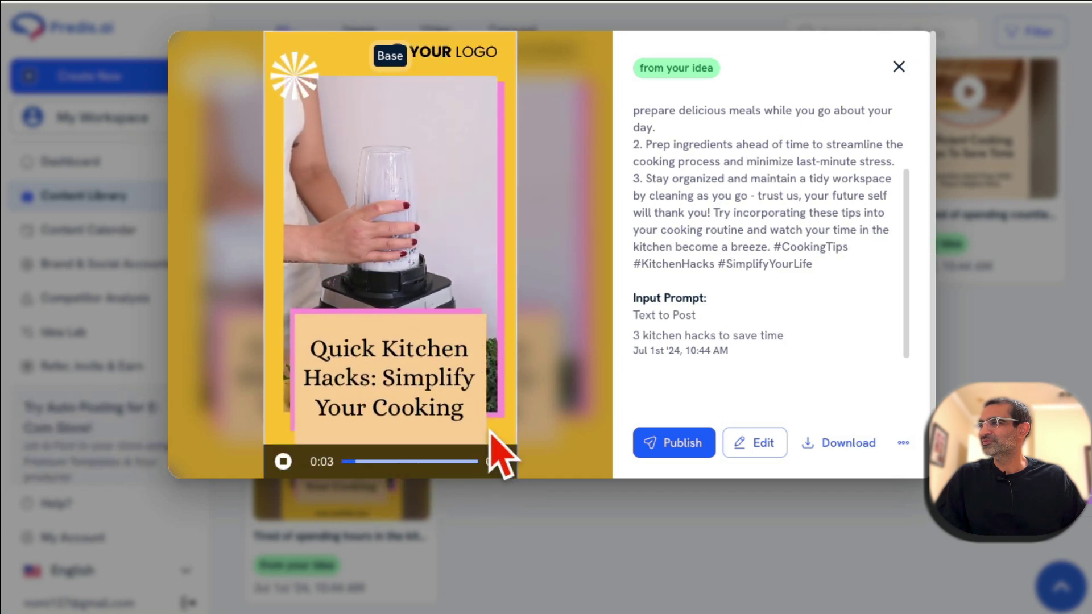
pyautogui.click(900, 67)
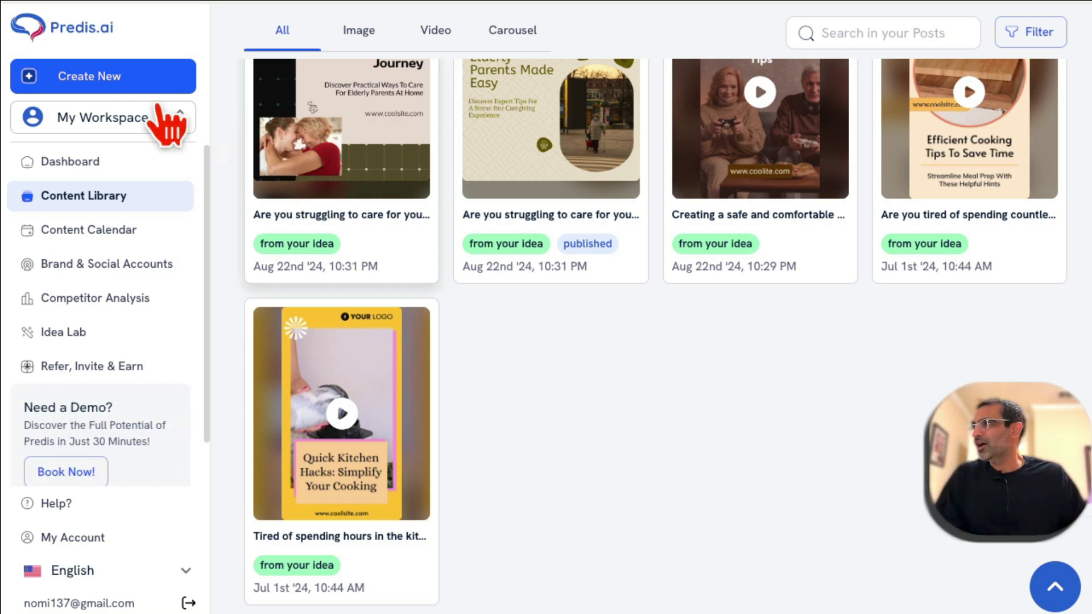
# Cancel the new-post type chooser and load the predis.ai homepage from the browser address bar
pyautogui.click(121, 75)
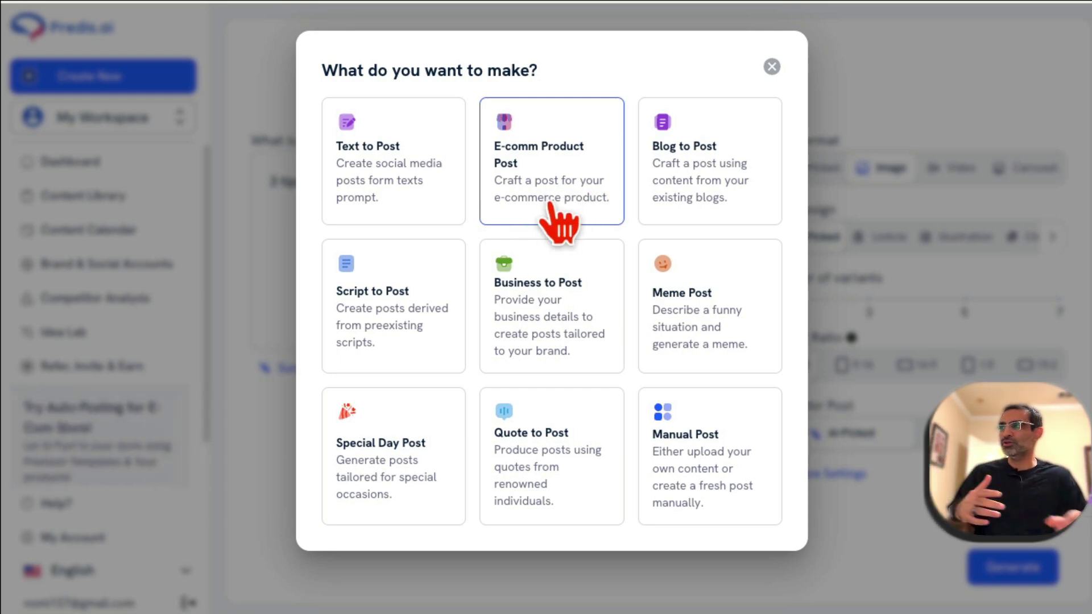
pyautogui.click(772, 66)
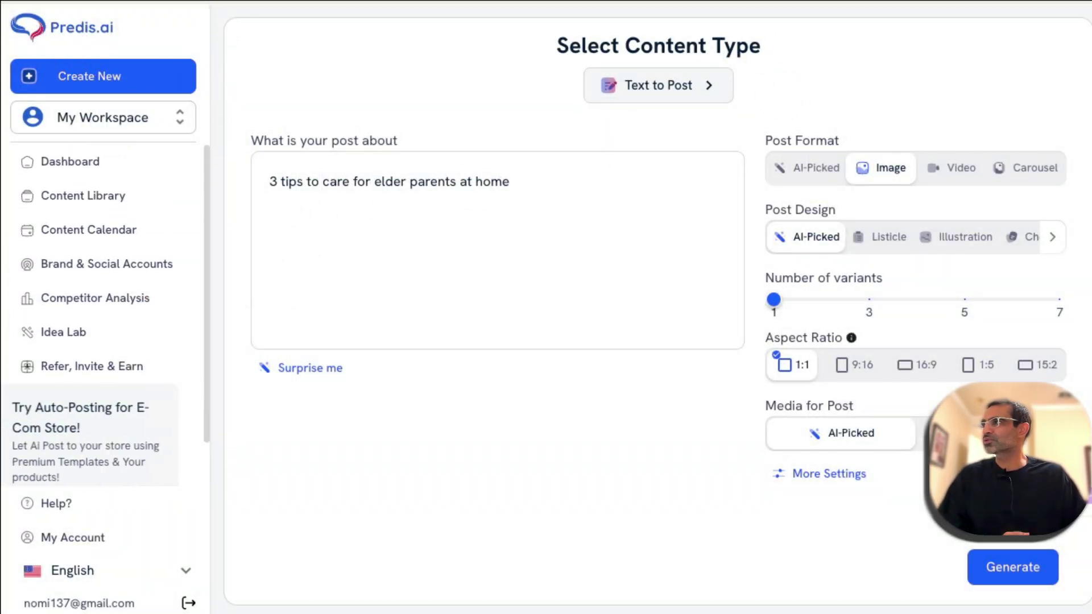
pyautogui.click(234, 3)
pyautogui.write('pre')
pyautogui.press('Return')
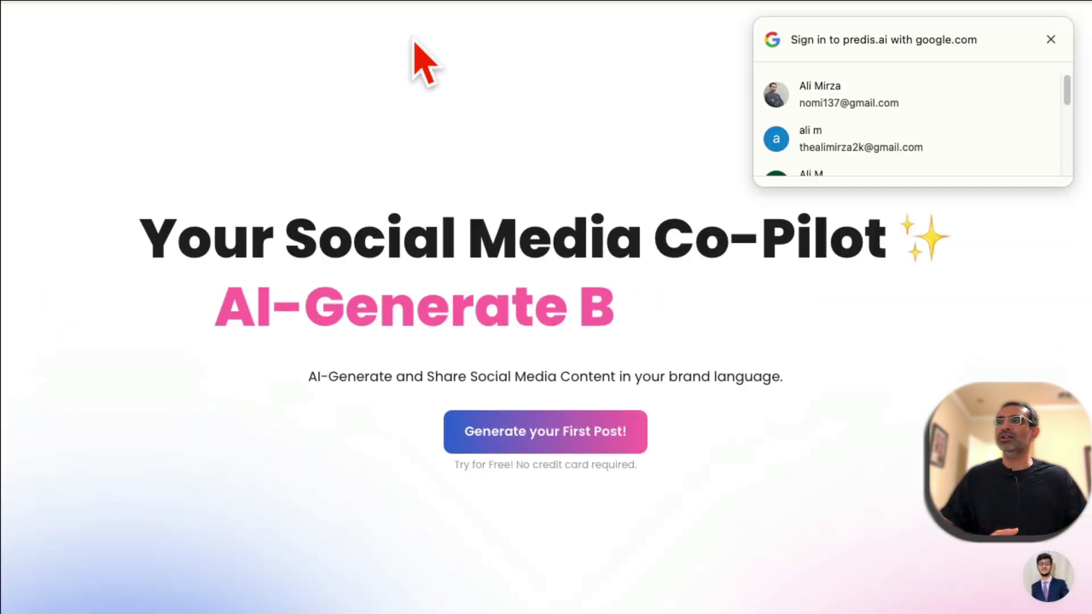
# Close the Google sign-in popup over the Predis.ai homepage
pyautogui.click(1050, 39)
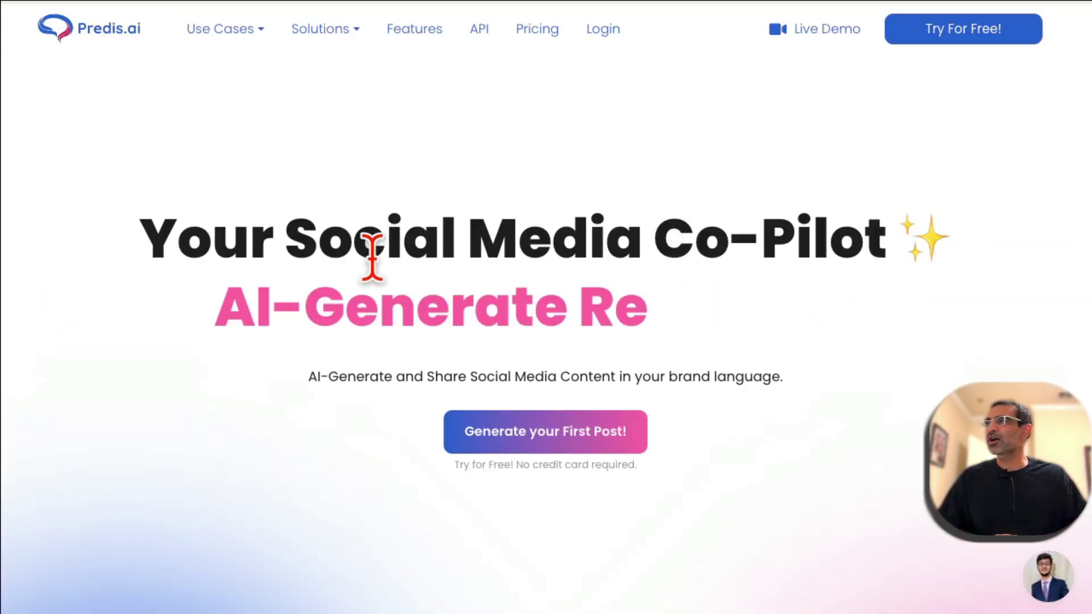